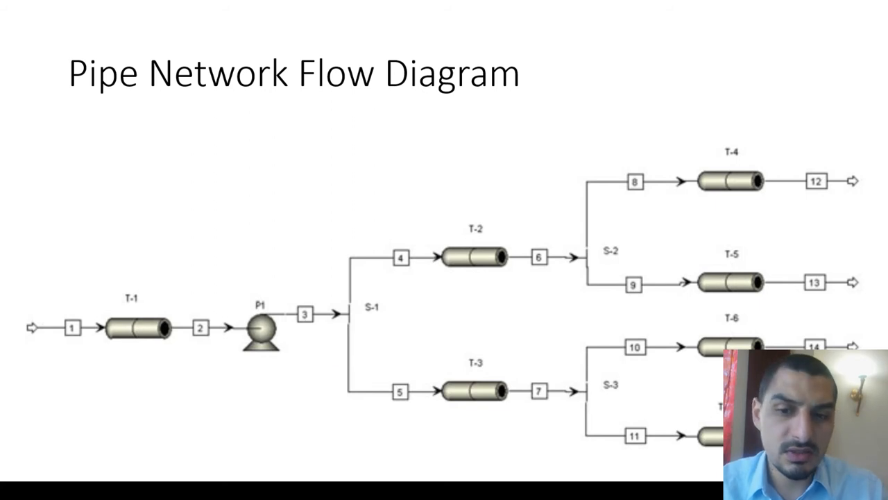
Switch to Aspen Plus and place a Pump block on the flowsheet at the end of stream 2.
{"action": "key", "text": "alt+Tab"}
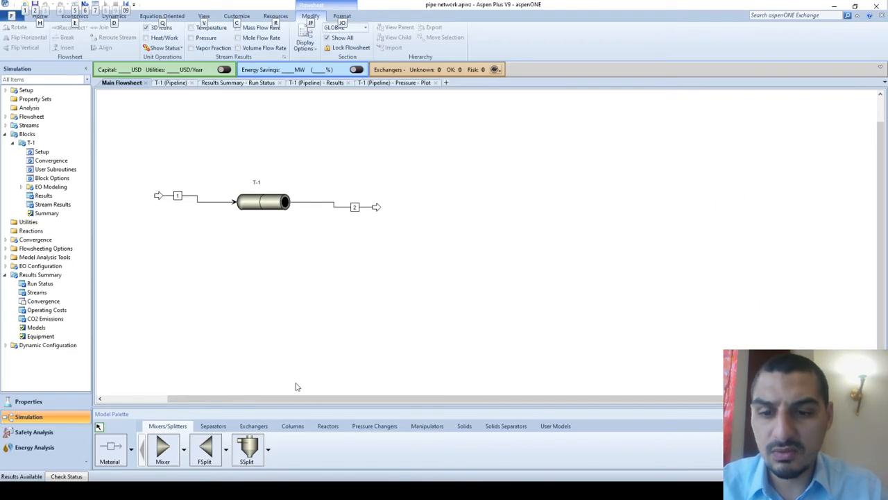
{"action": "left_click", "coordinate": [362, 428]}
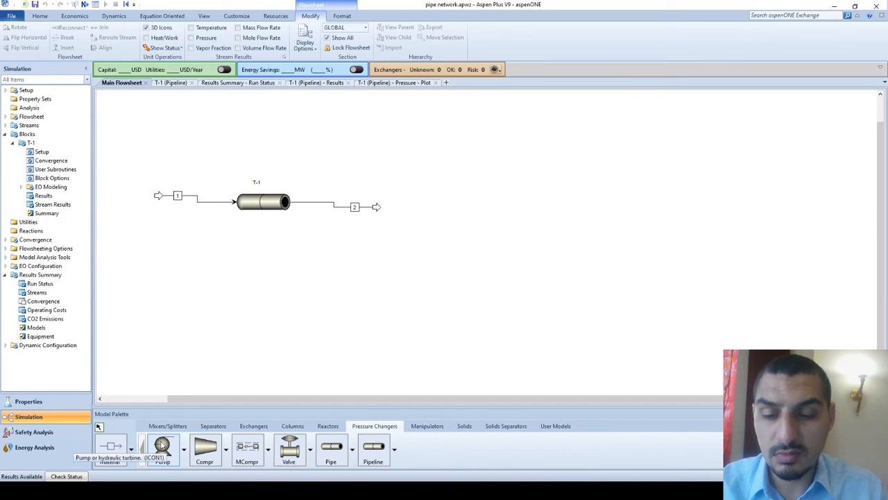
{"action": "left_click", "coordinate": [184, 448]}
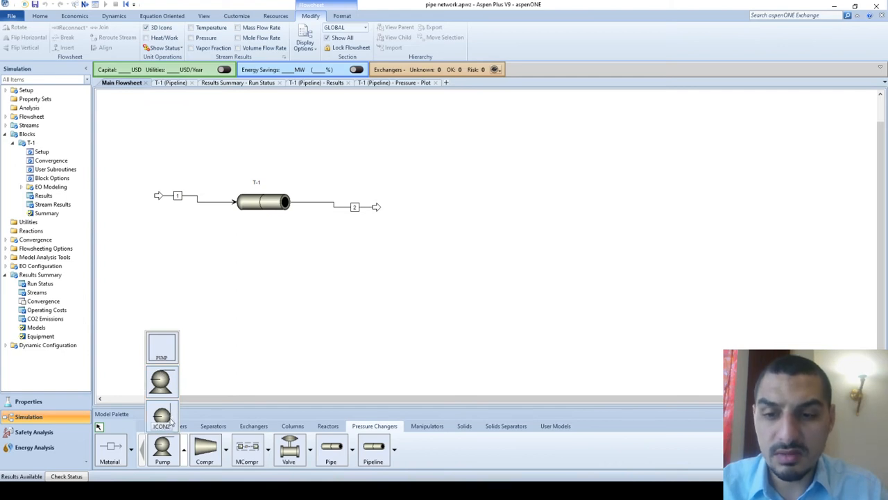
{"action": "left_click", "coordinate": [161, 380]}
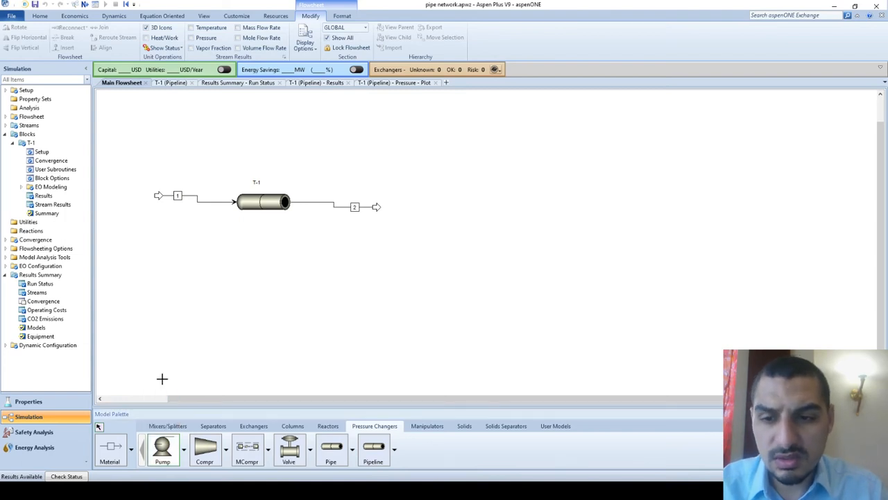
{"action": "left_click", "coordinate": [387, 206]}
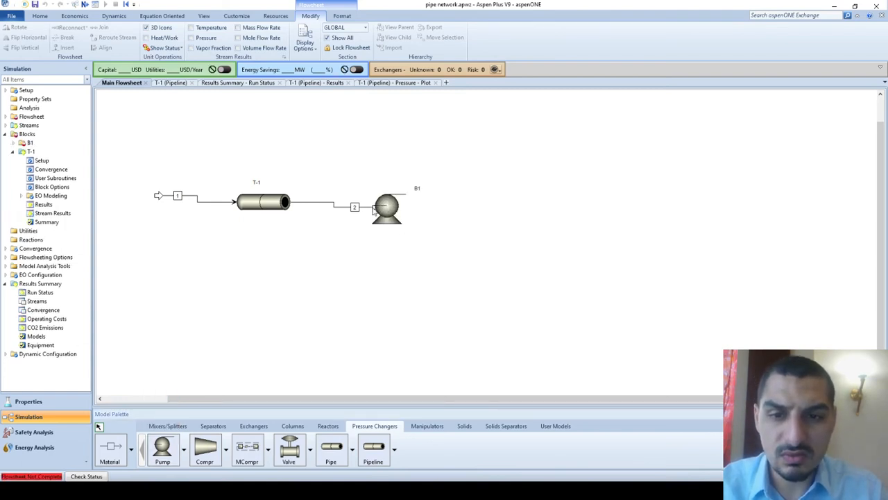
Reconnect the destination of stream 2 to the pump's inlet.
{"action": "left_click", "coordinate": [372, 212]}
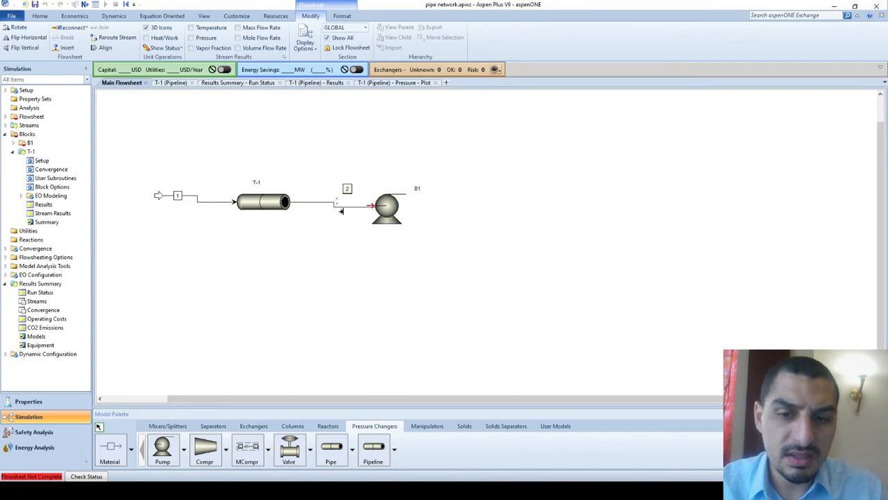
{"action": "left_click", "coordinate": [342, 212]}
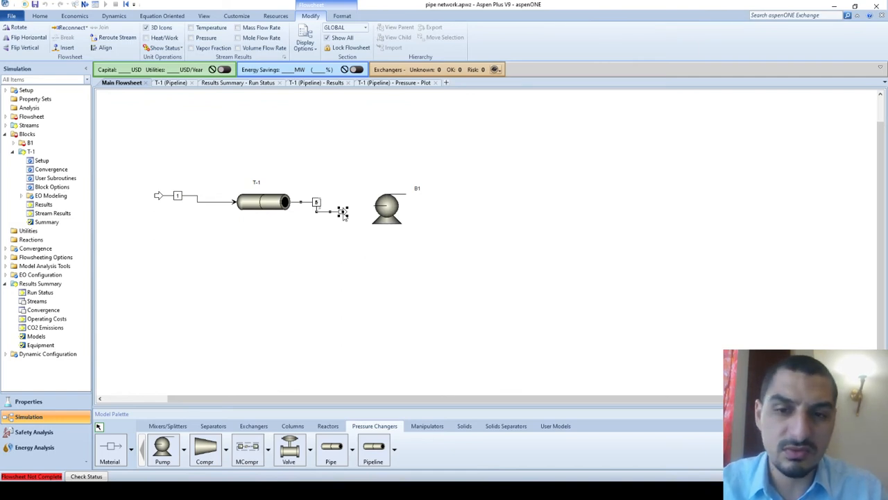
{"action": "left_click_drag", "start_coordinate": [343, 211], "coordinate": [370, 204]}
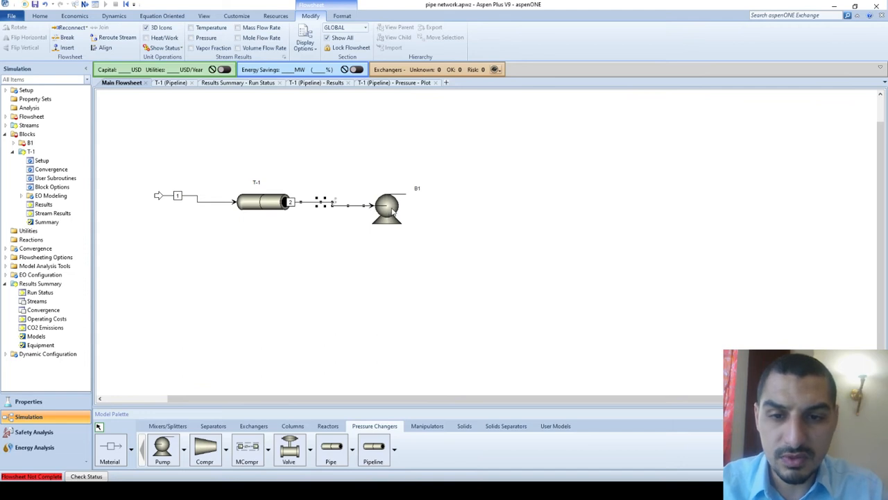
Add a material stream leaving the pump's outlet and ending in open flowsheet space.
{"action": "left_click", "coordinate": [116, 446]}
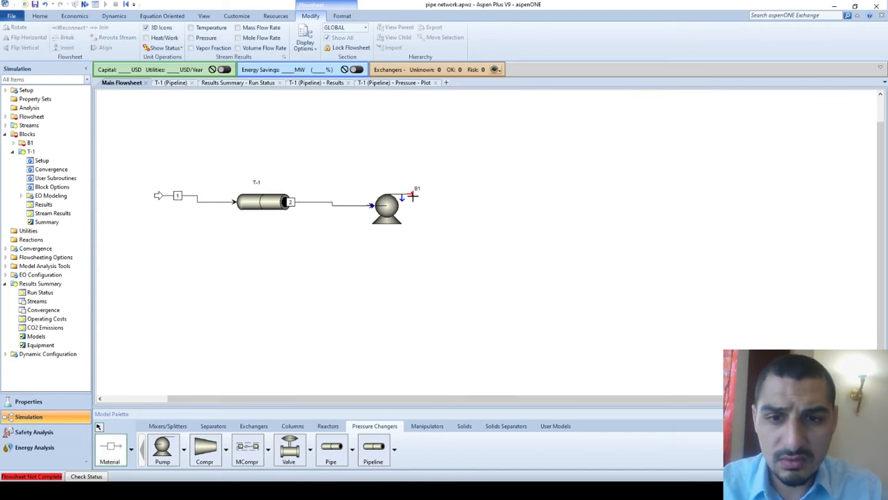
{"action": "left_click", "coordinate": [418, 194]}
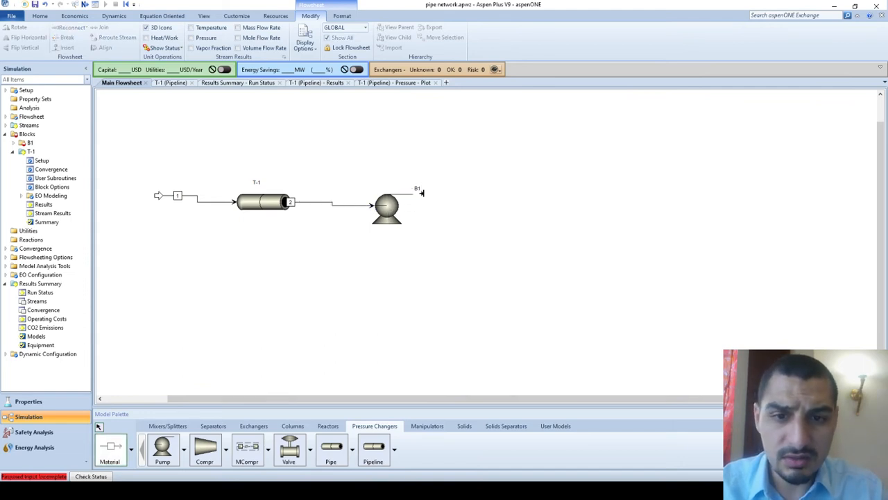
{"action": "left_click", "coordinate": [479, 192]}
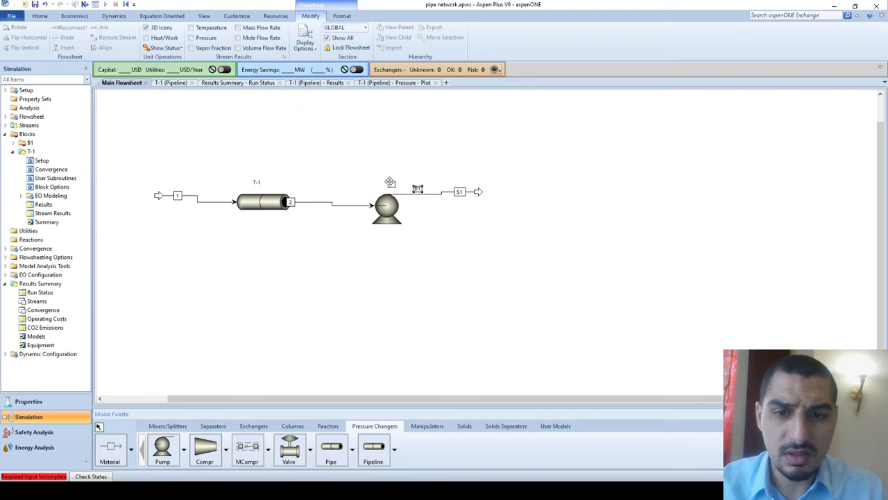
Position the pump's label above its icon and rename the block PUMP.
{"action": "left_click", "coordinate": [389, 186]}
{"action": "left_click", "coordinate": [390, 185]}
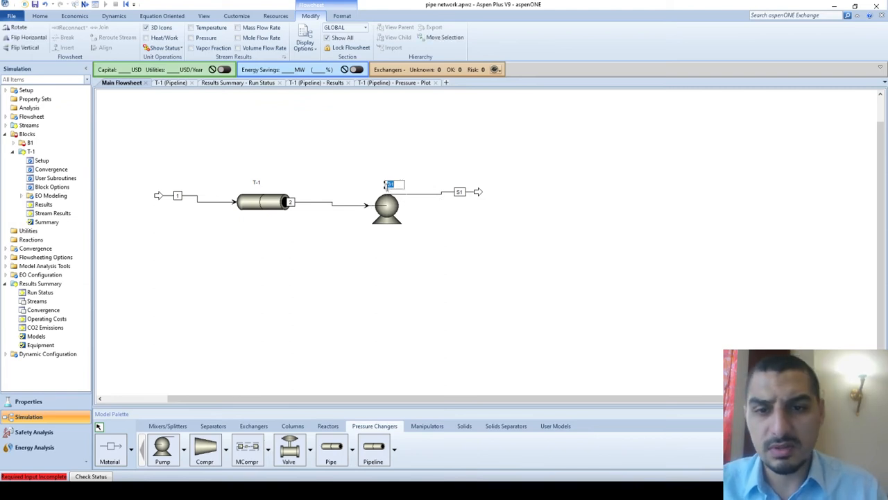
{"action": "type", "text": "PUMP"}
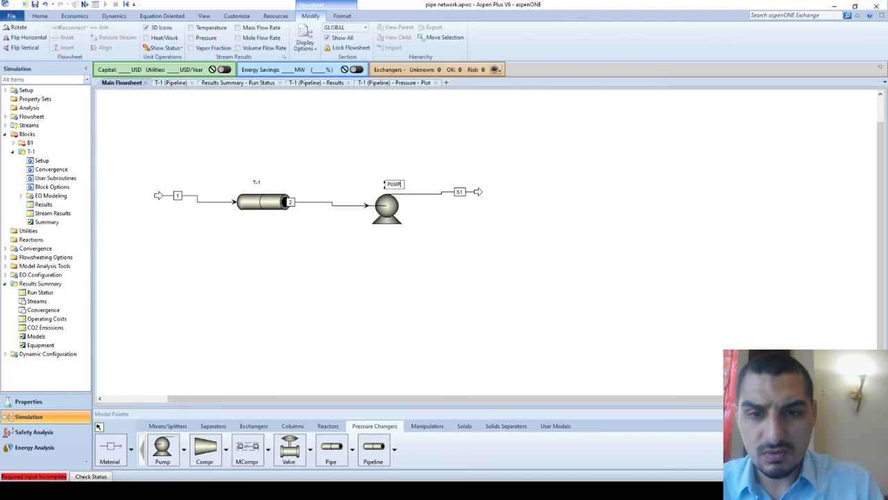
{"action": "key", "text": "Return"}
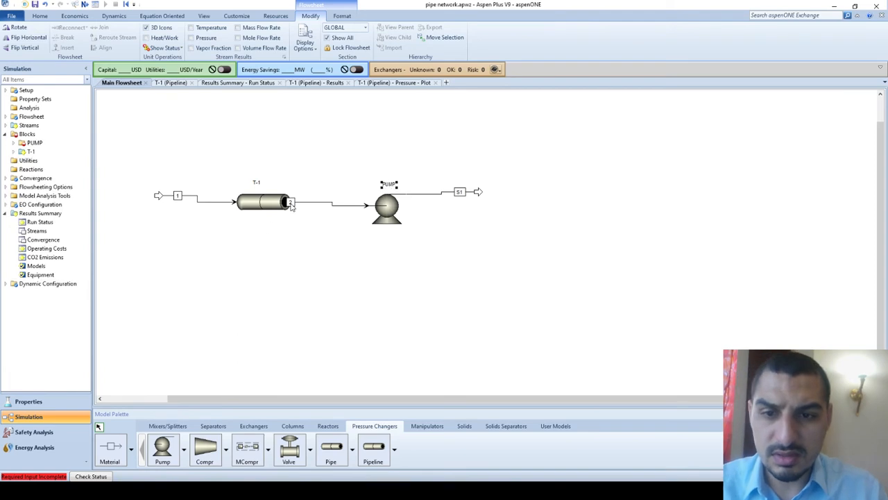
Move the stream 2 label close to the pump inlet and rename the pump's outlet stream 3.
{"action": "mouse_move", "coordinate": [294, 204]}
{"action": "left_mouse_down"}
{"action": "mouse_move", "coordinate": [323, 203]}
{"action": "mouse_move", "coordinate": [295, 204]}
{"action": "left_mouse_up"}
{"action": "left_click", "coordinate": [459, 192]}
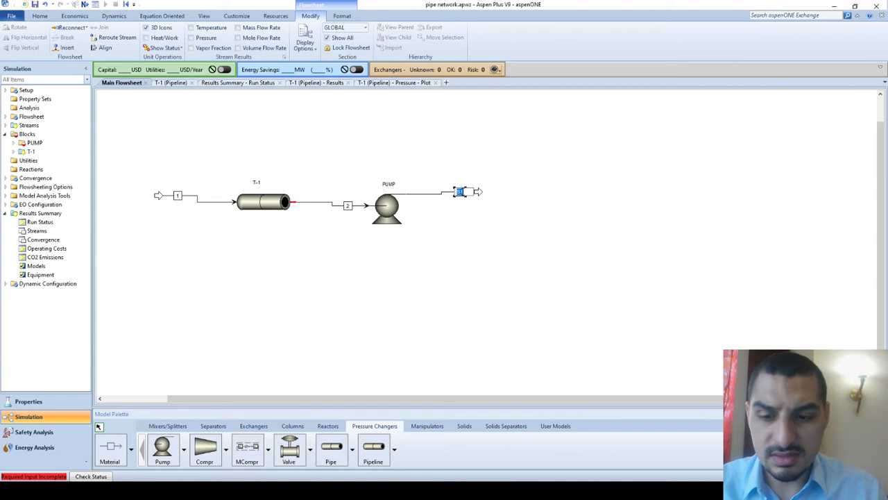
{"action": "left_click", "coordinate": [446, 208]}
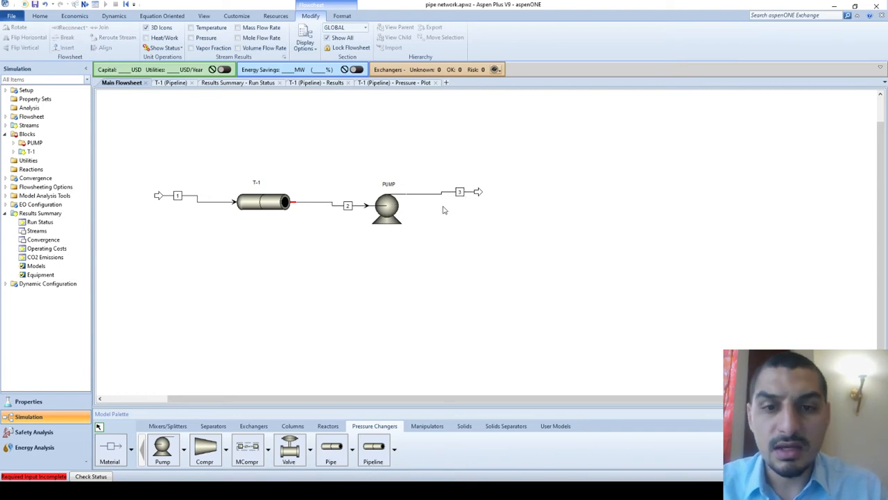
Open the PUMP block's specifications and choose Power required as the outlet specification.
{"action": "left_click", "coordinate": [387, 202]}
{"action": "double_click", "coordinate": [387, 203]}
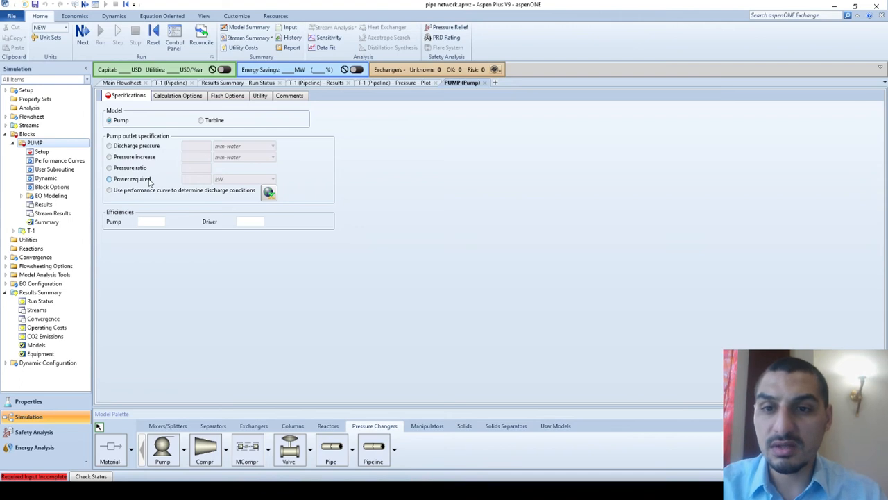
{"action": "left_click", "coordinate": [149, 182]}
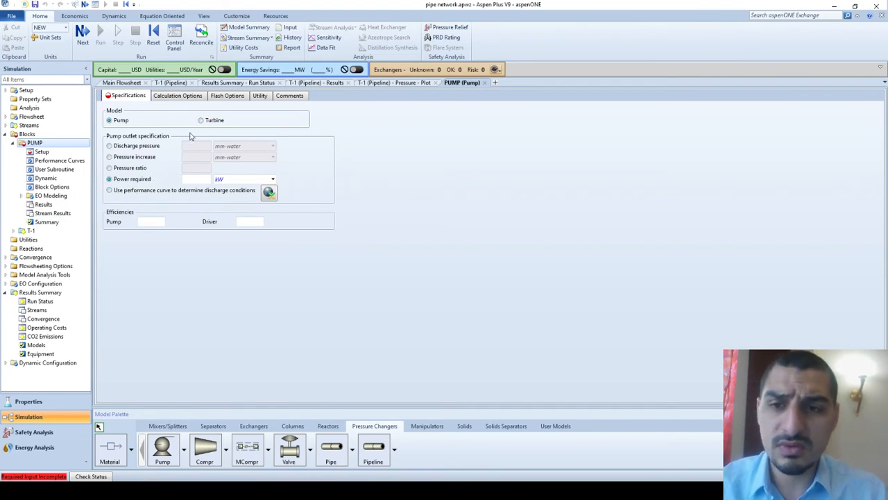
Compare the outlet specification options of the Pump and Turbine models and inspect the pump and driver efficiency fields.
{"action": "left_click", "coordinate": [210, 121]}
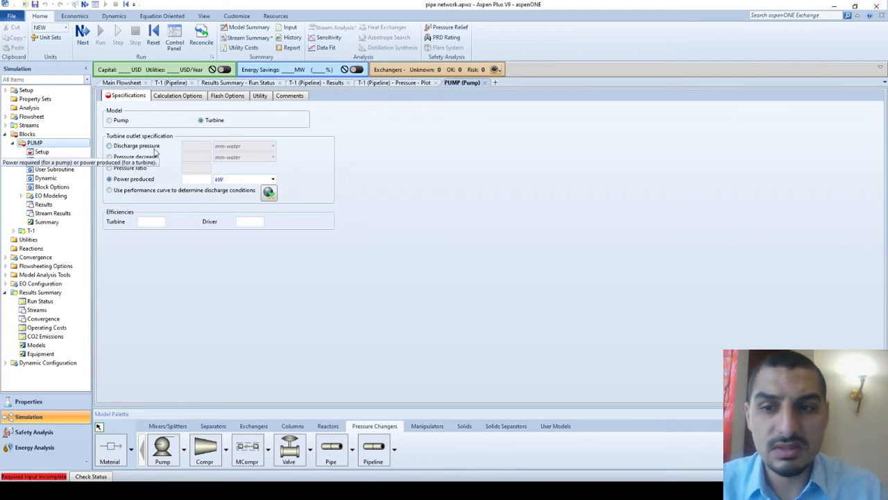
{"action": "left_click", "coordinate": [127, 122]}
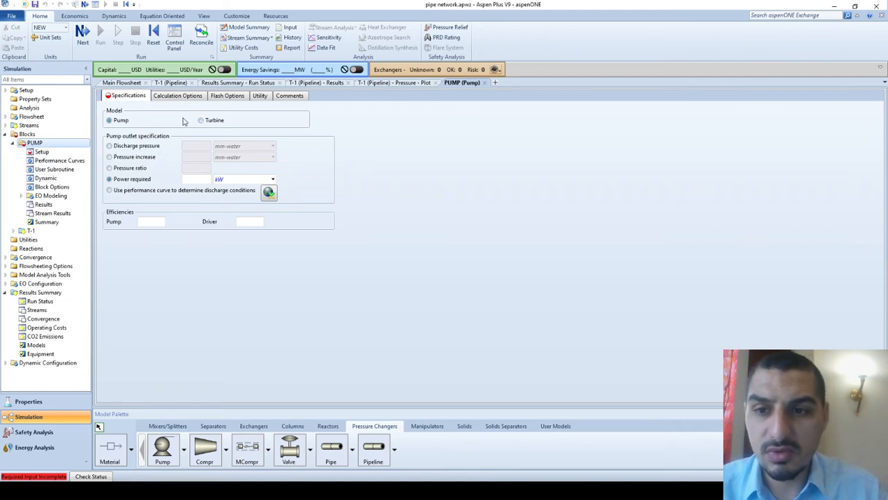
{"action": "left_click", "coordinate": [201, 121]}
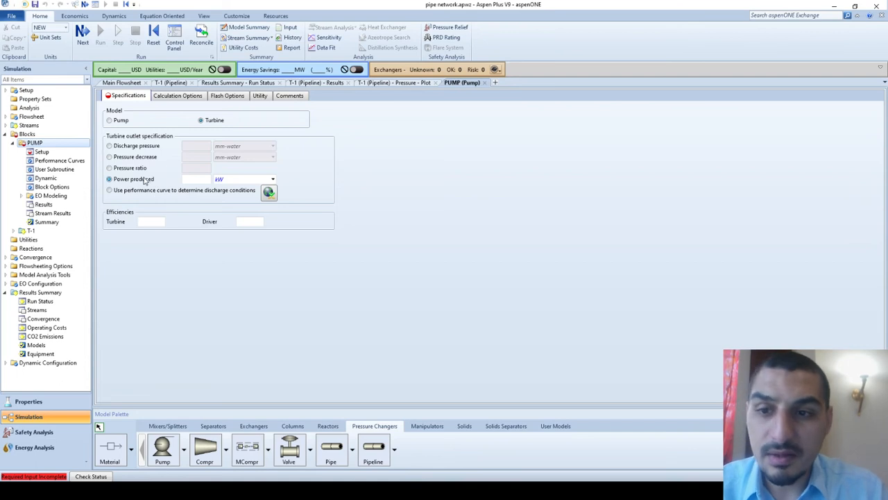
{"action": "left_click", "coordinate": [122, 121]}
{"action": "left_click", "coordinate": [209, 123]}
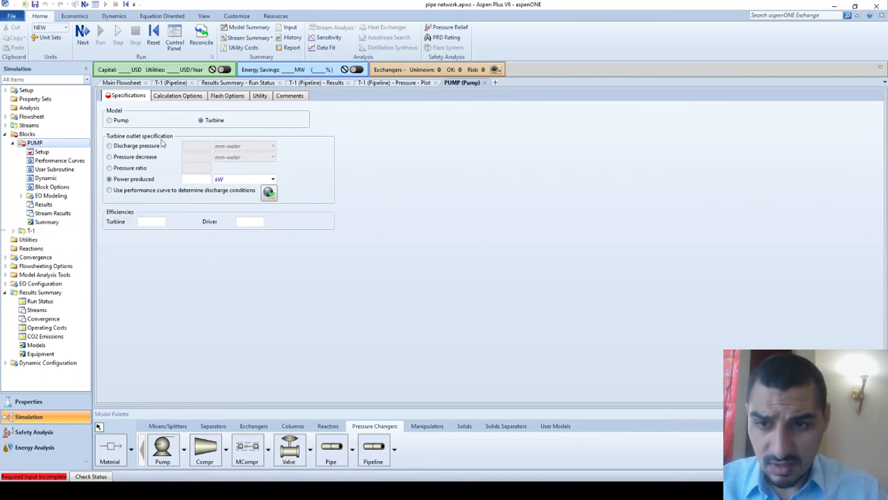
{"action": "left_click", "coordinate": [109, 120]}
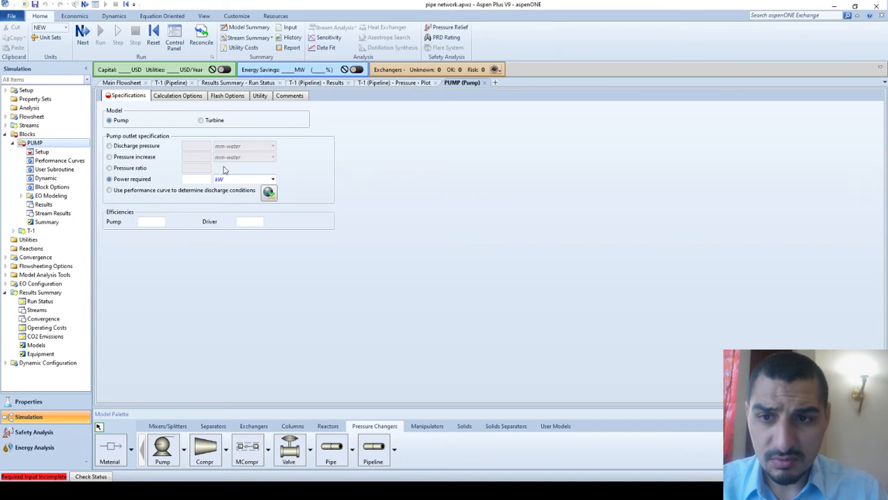
{"action": "left_click", "coordinate": [150, 222]}
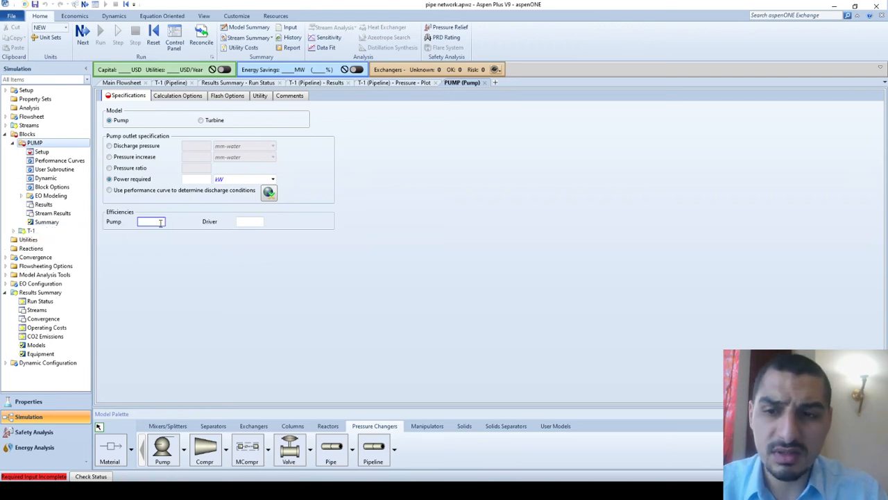
{"action": "left_click", "coordinate": [250, 221]}
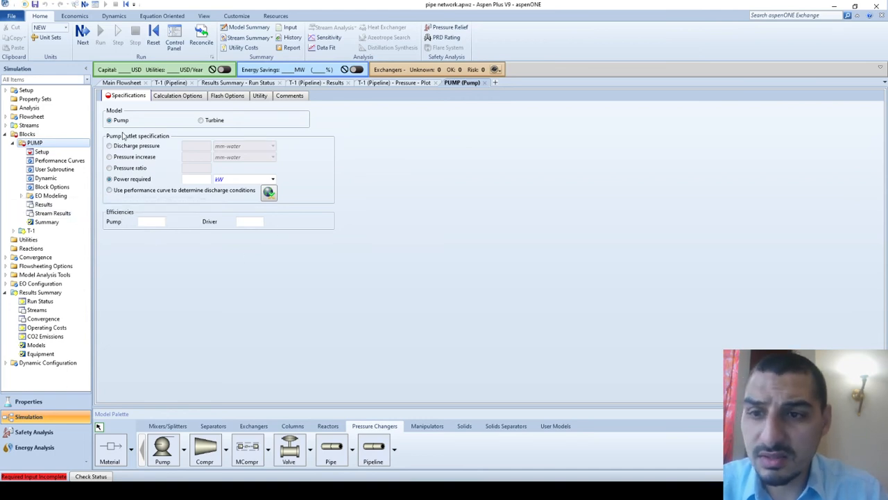
Set the pump outlet specification to use a performance curve to determine discharge conditions.
{"action": "left_click", "coordinate": [109, 192]}
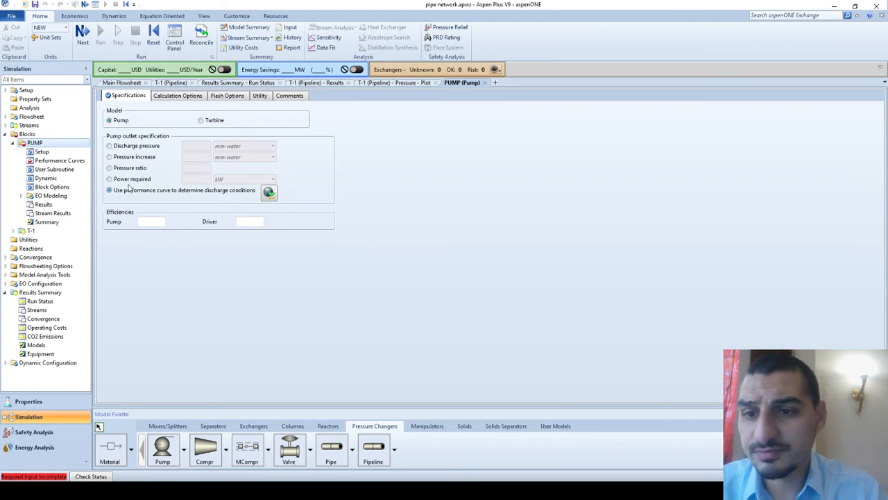
{"action": "left_click", "coordinate": [109, 179]}
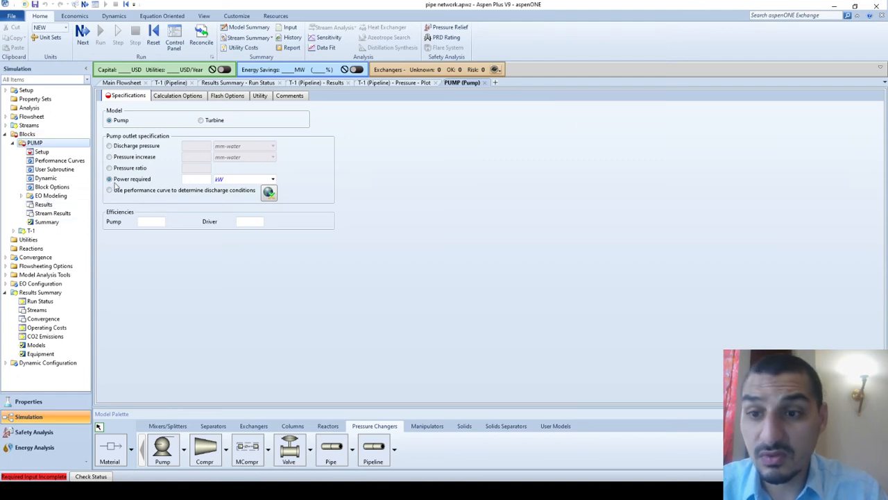
{"action": "left_click", "coordinate": [119, 168]}
{"action": "left_click", "coordinate": [110, 157]}
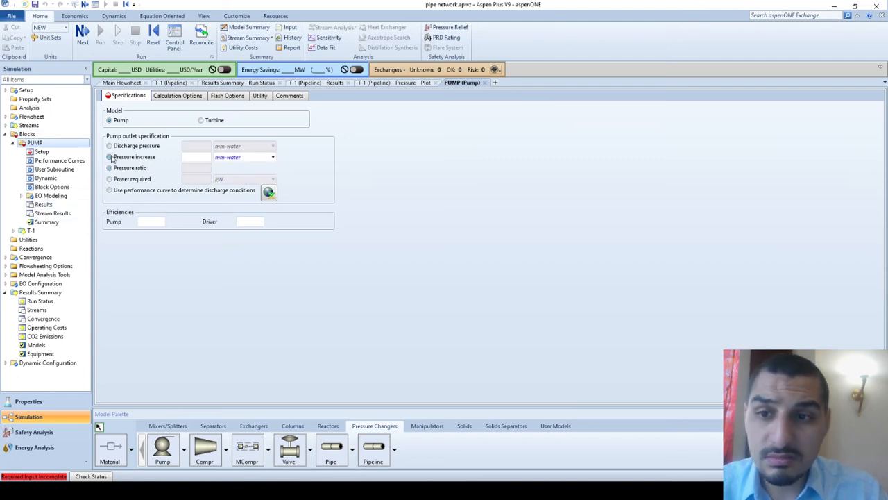
{"action": "left_click", "coordinate": [109, 145]}
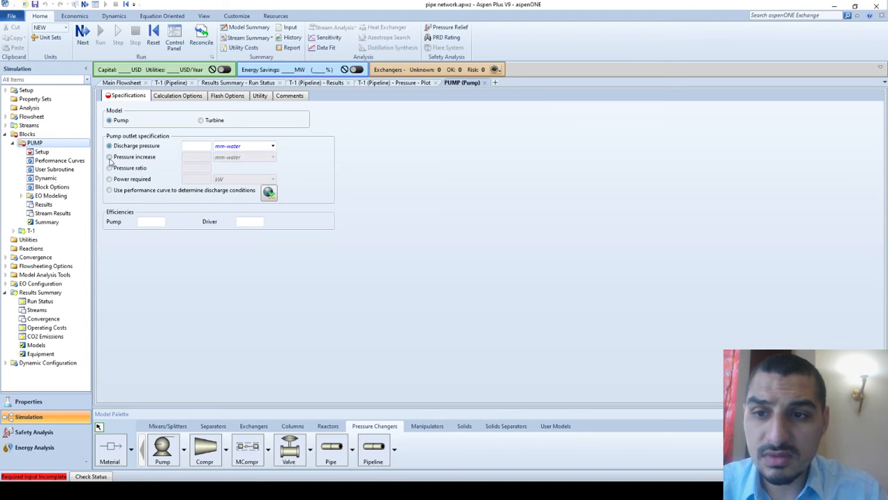
{"action": "left_click", "coordinate": [109, 156]}
{"action": "left_click", "coordinate": [110, 167]}
{"action": "left_click", "coordinate": [109, 179]}
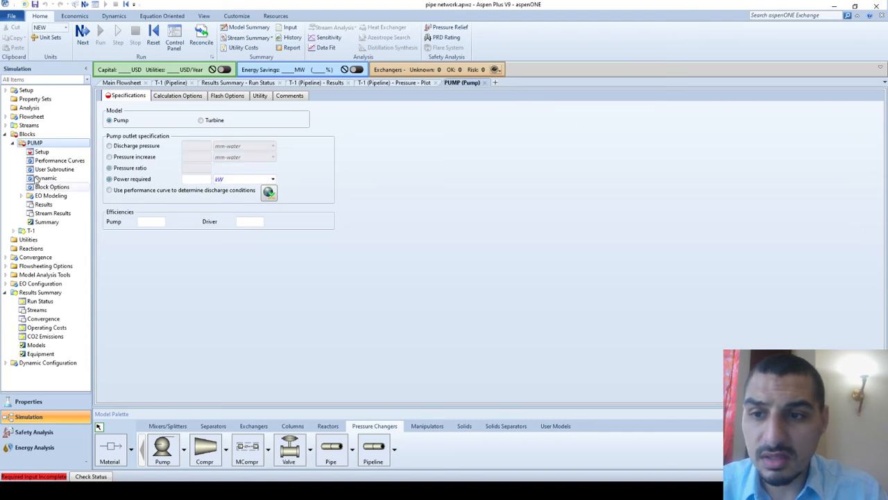
{"action": "left_click", "coordinate": [109, 190]}
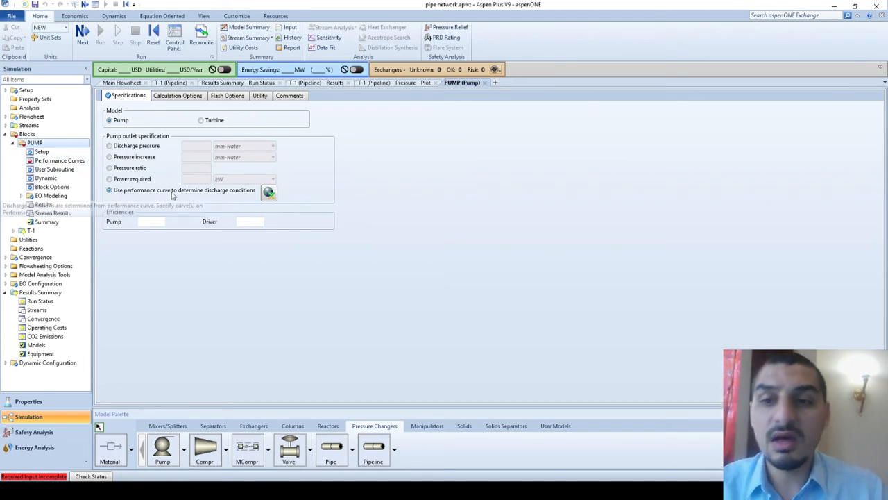
Switch to the presentation and examine the pump curve equation relating head in metres to flow in m³/s.
{"action": "key", "text": "alt+Tab"}
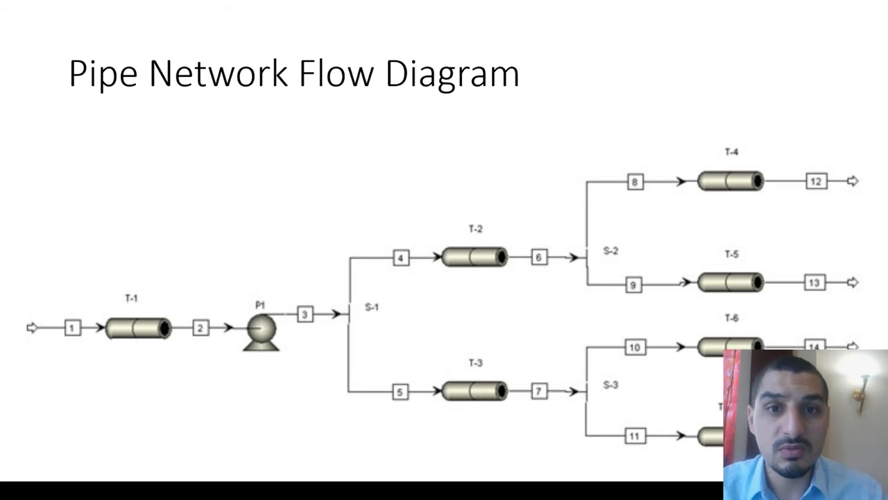
{"action": "key", "text": "Right"}
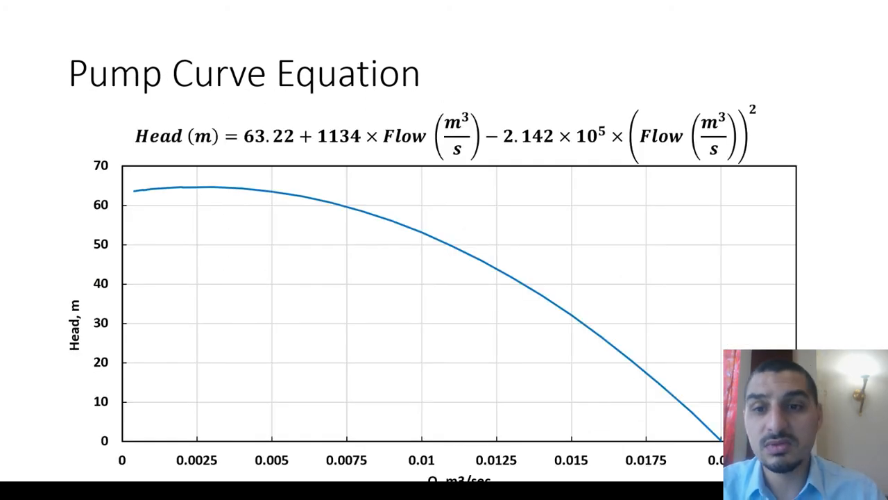
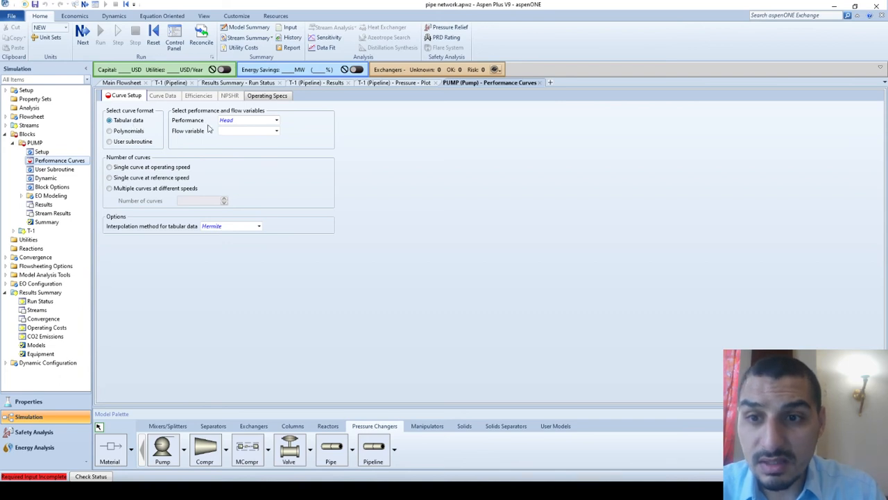
{"action": "key", "text": "alt+Tab"}
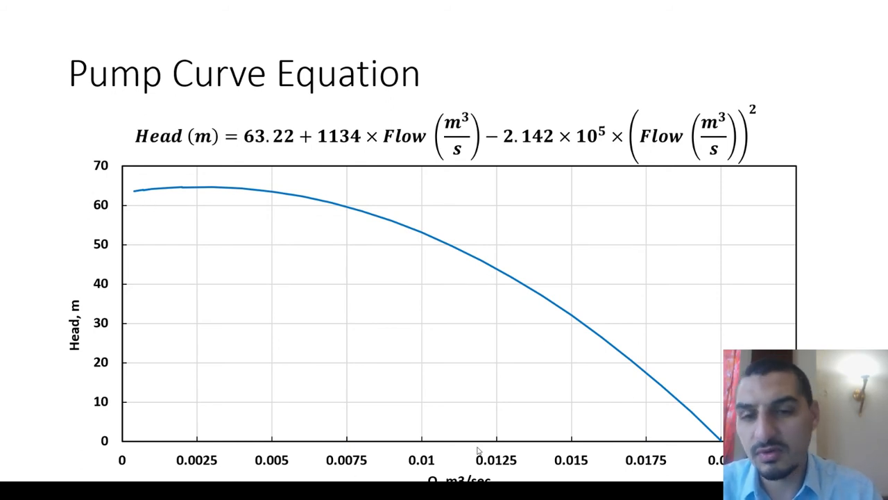
Return to Aspen Plus and examine the Polynomials and User subroutine curve formats, including the subroutine types offered for the pump.
{"action": "key", "text": "alt+Tab"}
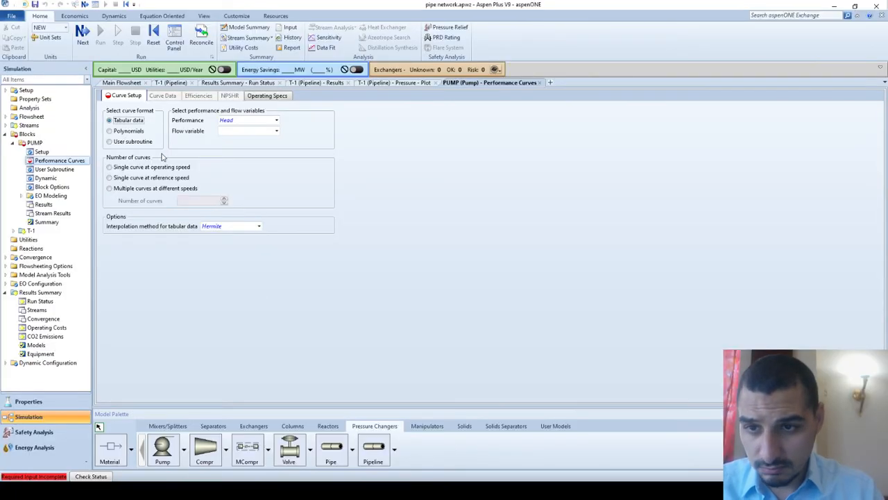
{"action": "left_click", "coordinate": [125, 132]}
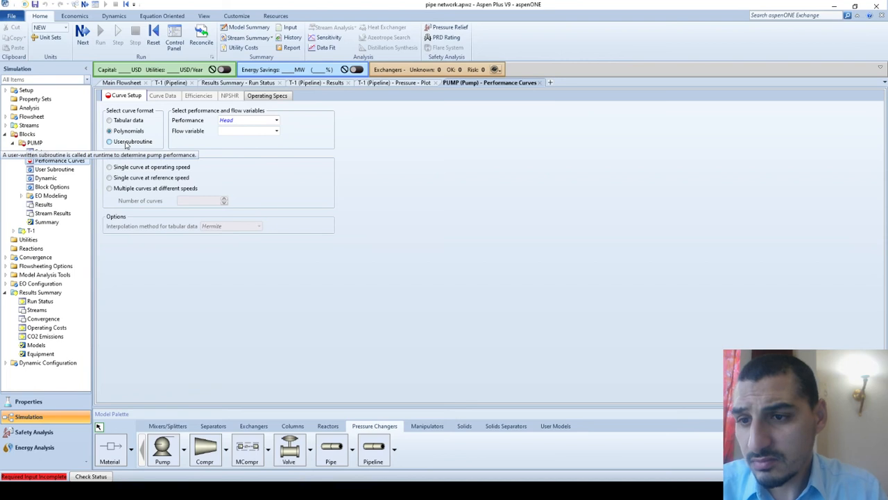
{"action": "left_click", "coordinate": [126, 143]}
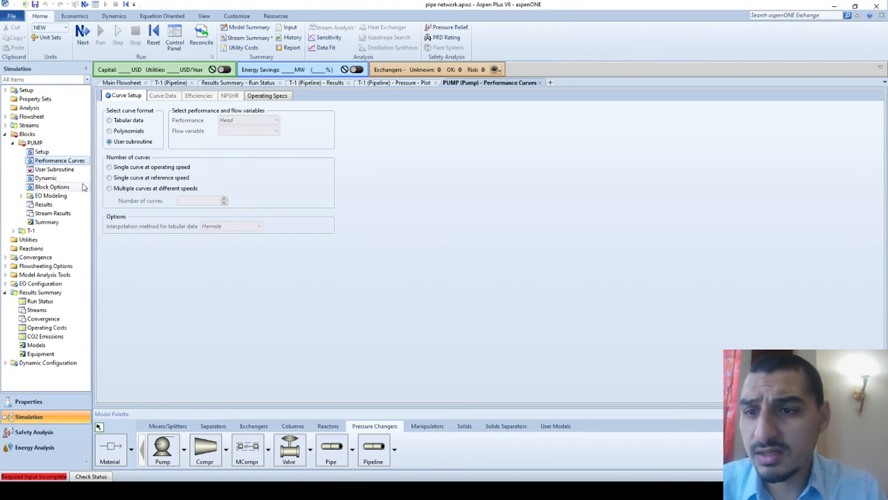
{"action": "left_click", "coordinate": [54, 170]}
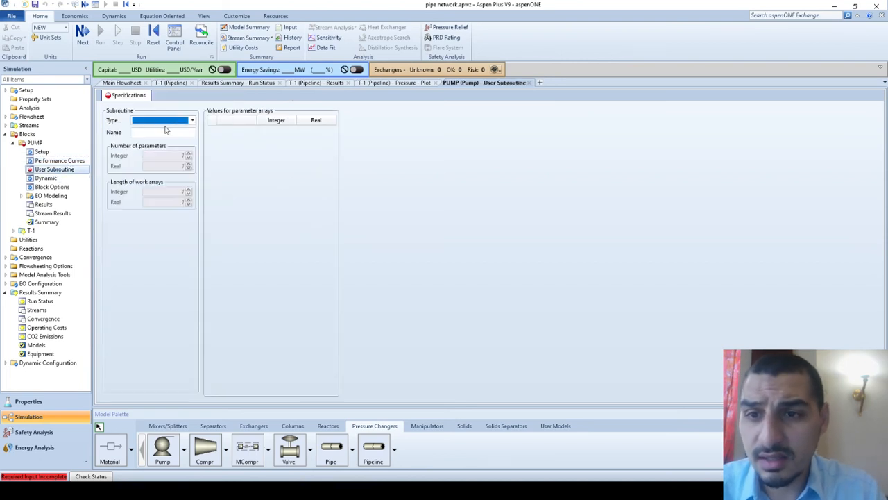
{"action": "left_click", "coordinate": [192, 121]}
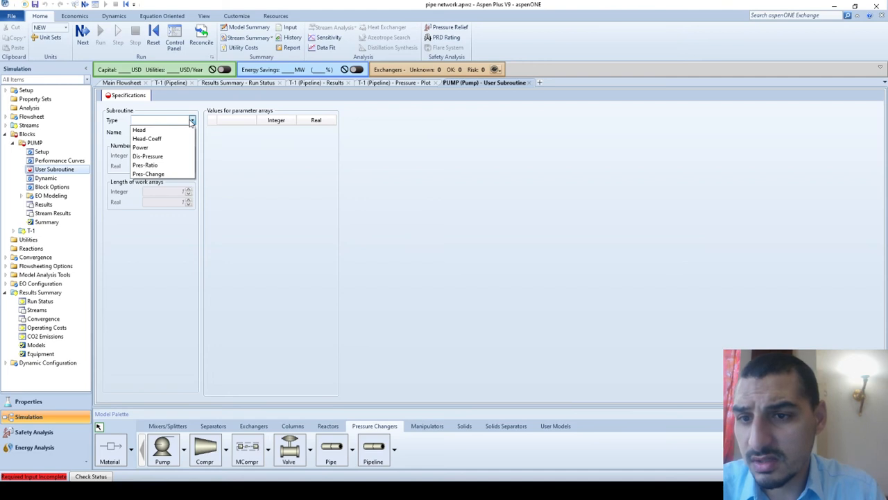
{"action": "left_click", "coordinate": [189, 122]}
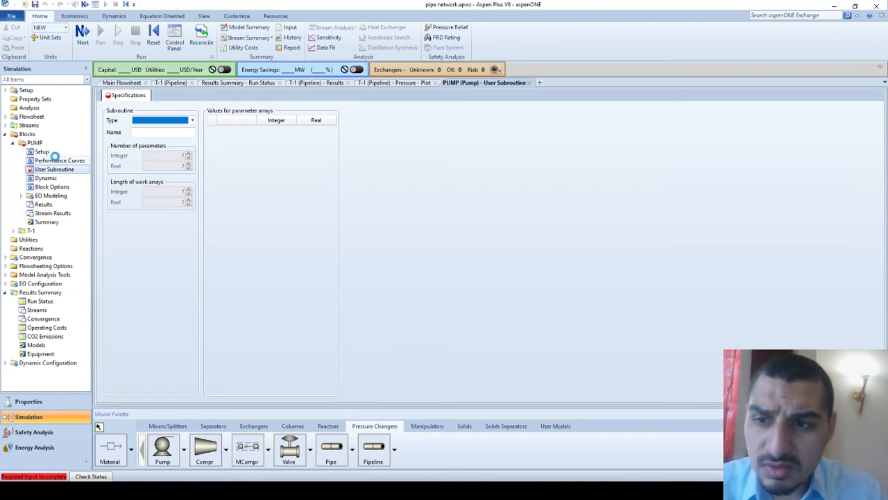
{"action": "left_click", "coordinate": [57, 160]}
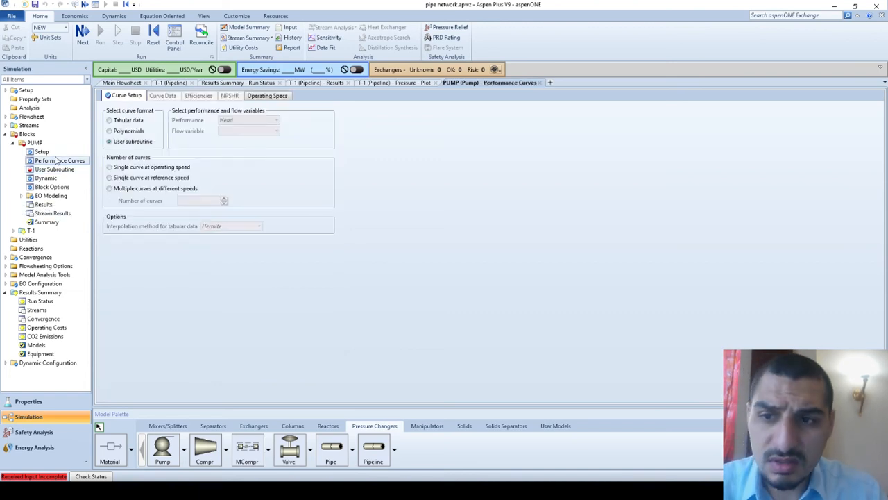
Set the pump's curve format back to Tabular data and recheck the pump curve equation in the presentation.
{"action": "left_click", "coordinate": [135, 132]}
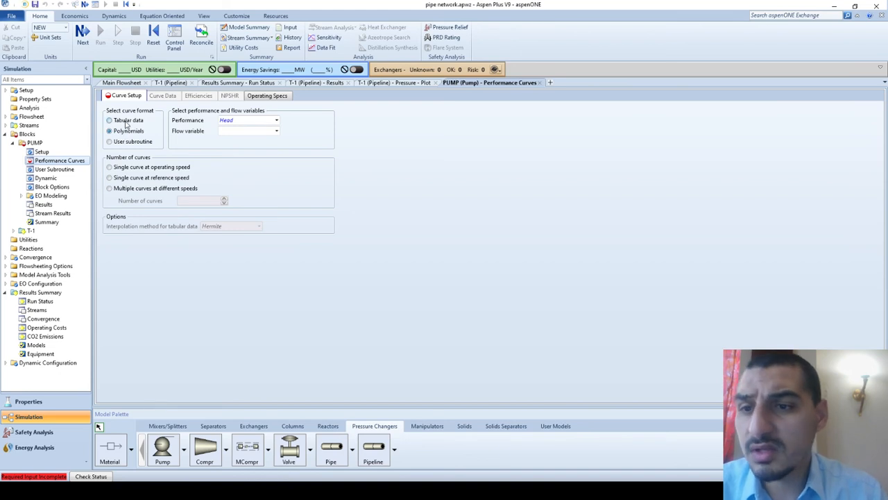
{"action": "left_click", "coordinate": [126, 121]}
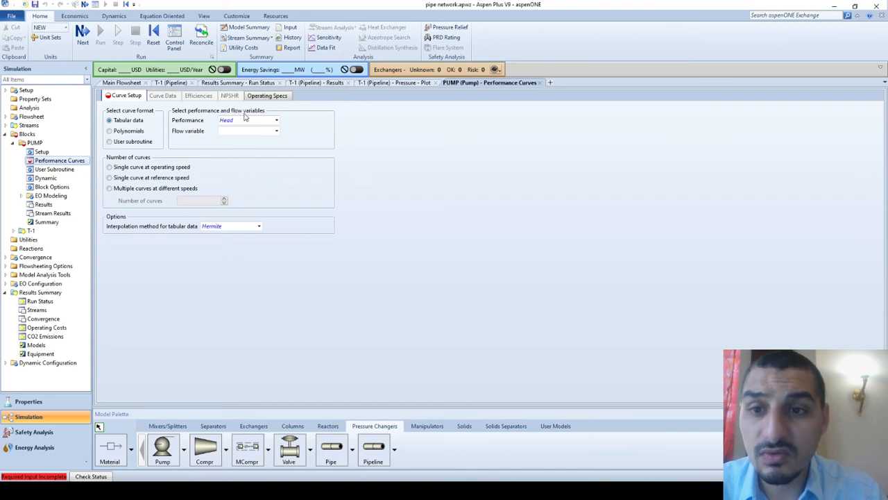
{"action": "key", "text": "alt+Tab"}
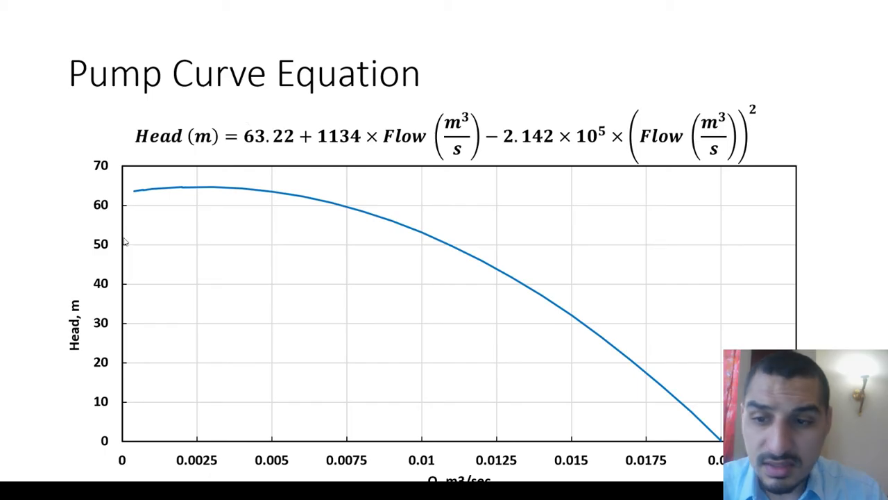
{"action": "key", "text": "alt+Tab"}
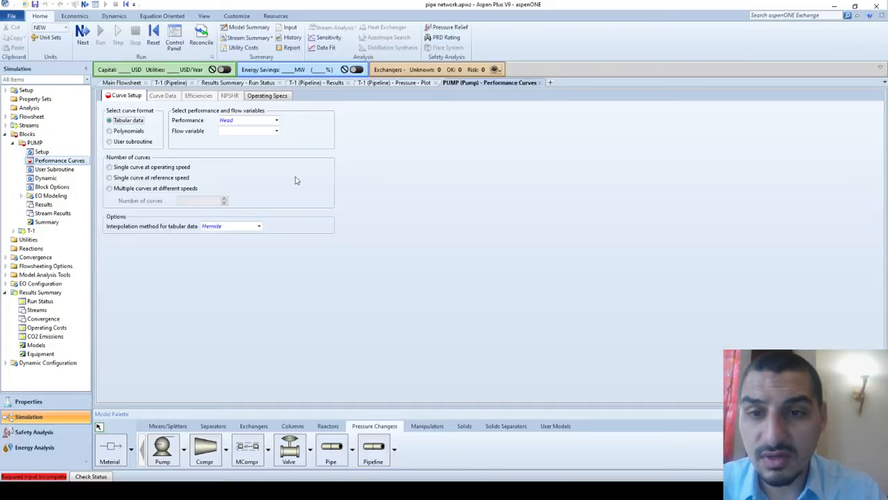
Keep Head as the performance variable, set the flow variable to Vol-Flow, and choose a single curve at operating speed.
{"action": "left_click", "coordinate": [279, 122]}
{"action": "left_click", "coordinate": [278, 122]}
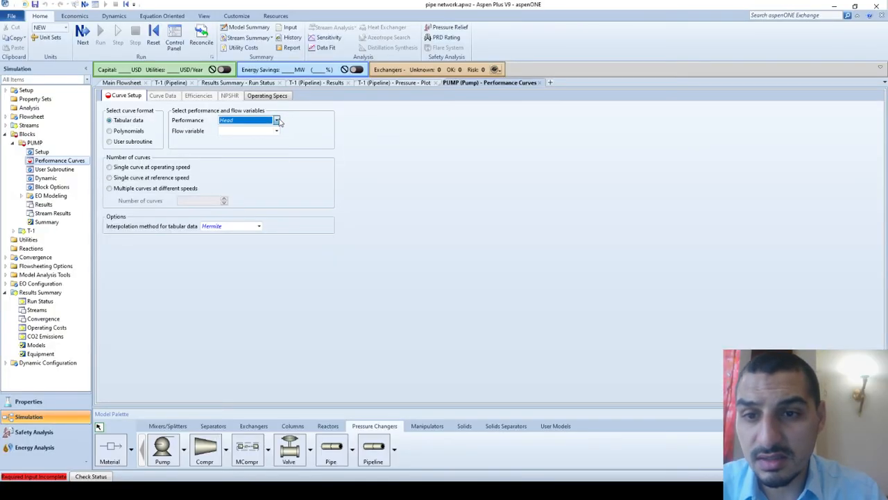
{"action": "left_click", "coordinate": [278, 122]}
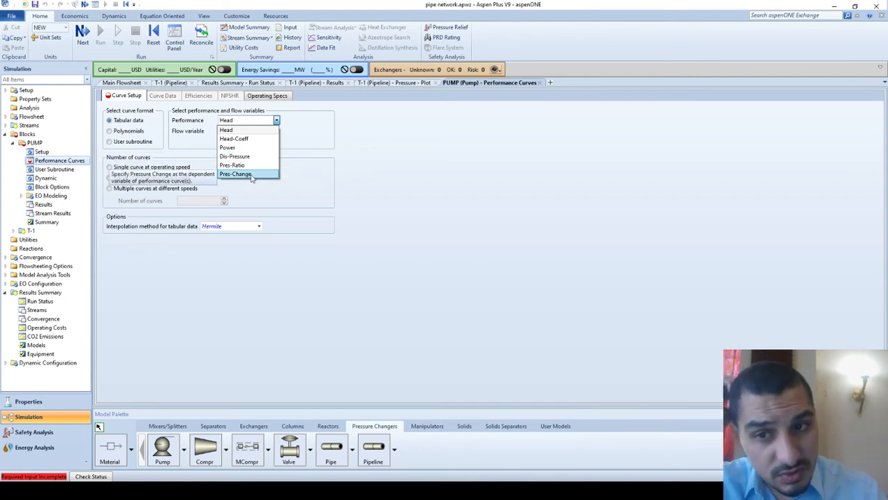
{"action": "left_click", "coordinate": [277, 122]}
{"action": "left_click", "coordinate": [276, 132]}
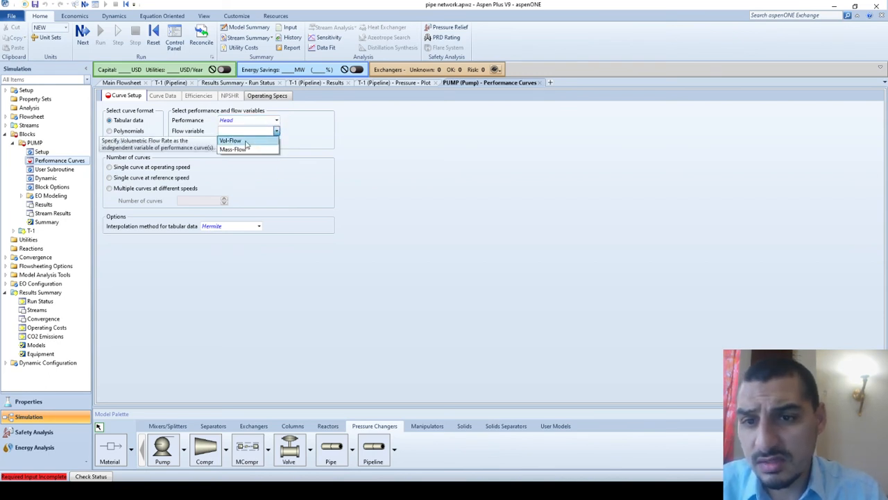
{"action": "left_click", "coordinate": [245, 143]}
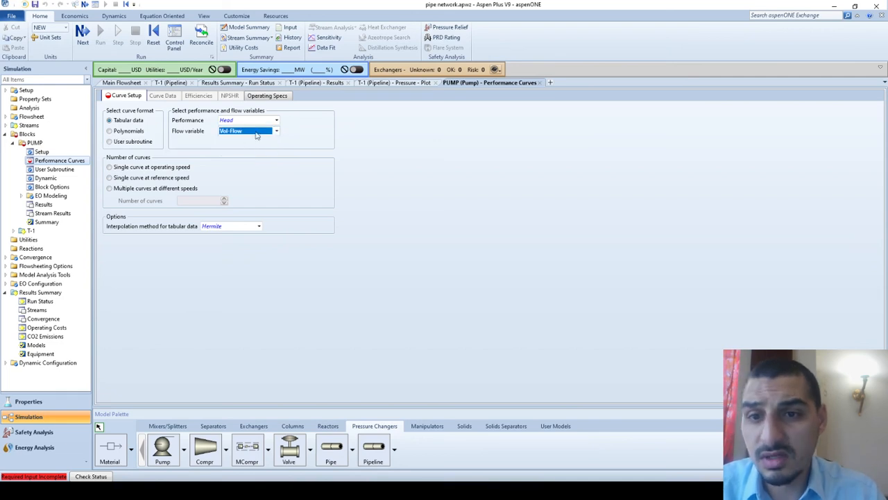
{"action": "left_click", "coordinate": [109, 167]}
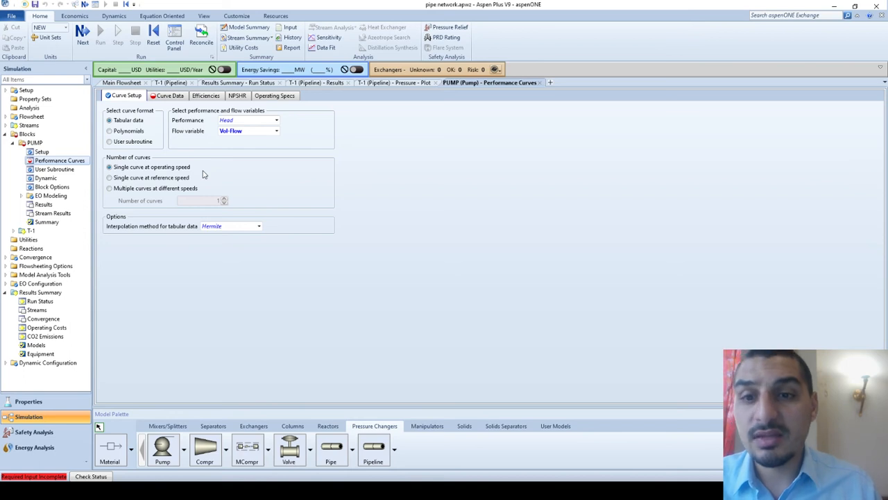
Compare the reference-speed and multiple-speed curve options with their required inputs, returning to a single curve at operating speed.
{"action": "key", "text": "alt+Tab"}
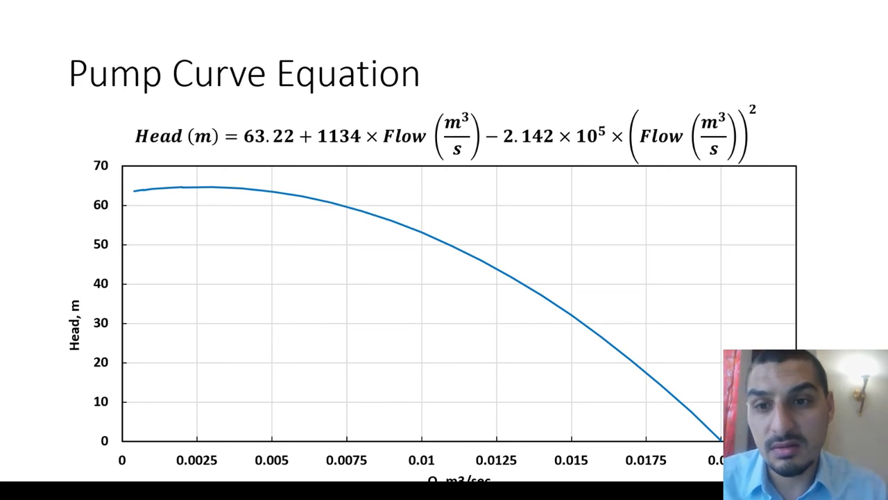
{"action": "key", "text": "alt+Tab"}
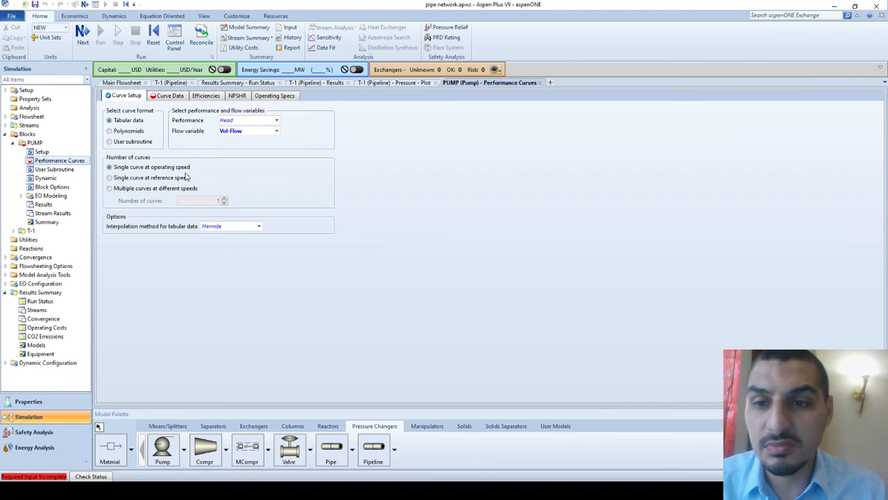
{"action": "left_click", "coordinate": [147, 178]}
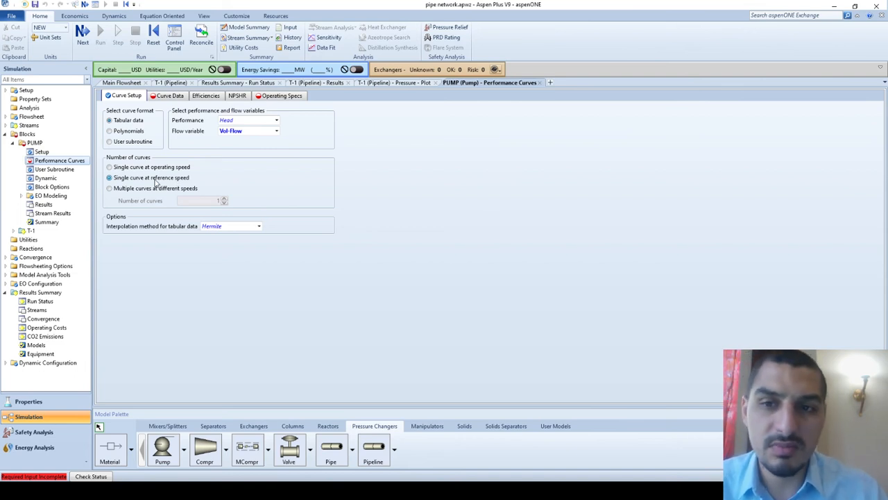
{"action": "left_click", "coordinate": [281, 96]}
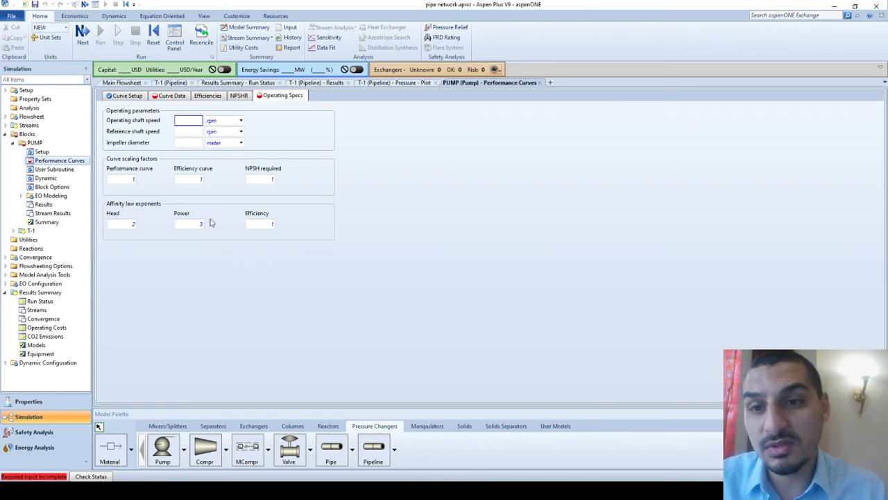
{"action": "left_click", "coordinate": [170, 96]}
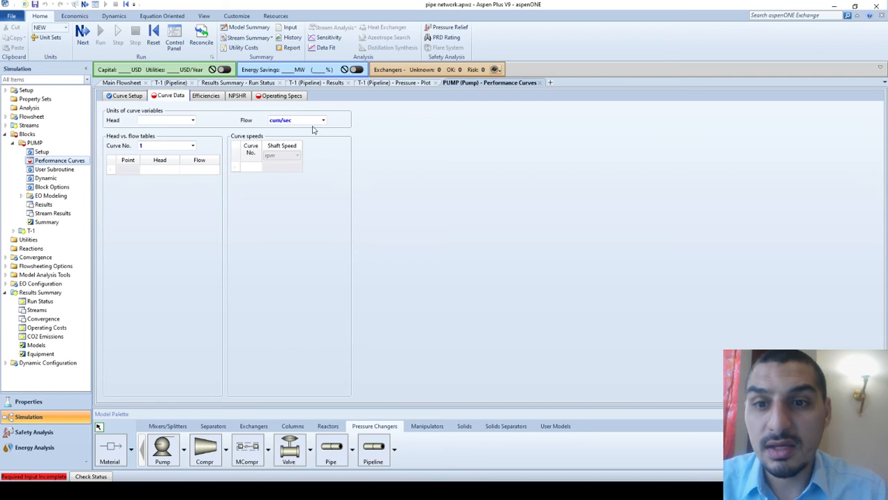
{"action": "left_click", "coordinate": [135, 96]}
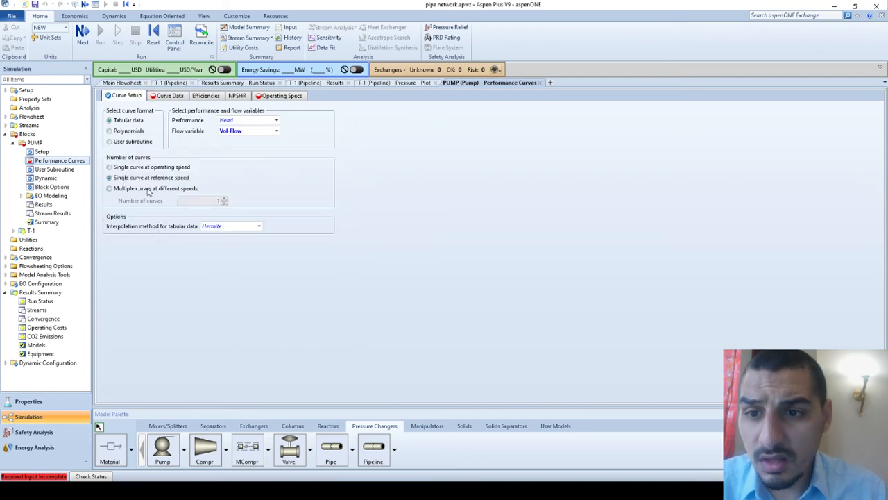
{"action": "left_click", "coordinate": [149, 191]}
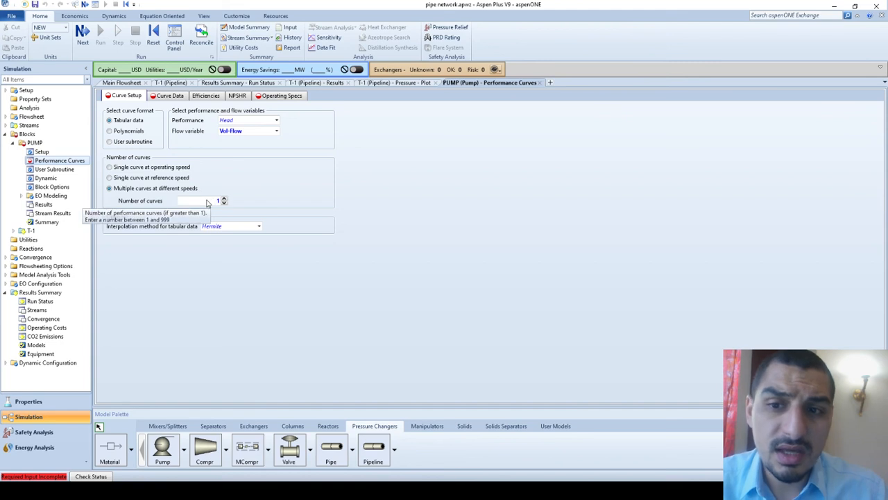
{"action": "left_click", "coordinate": [142, 168]}
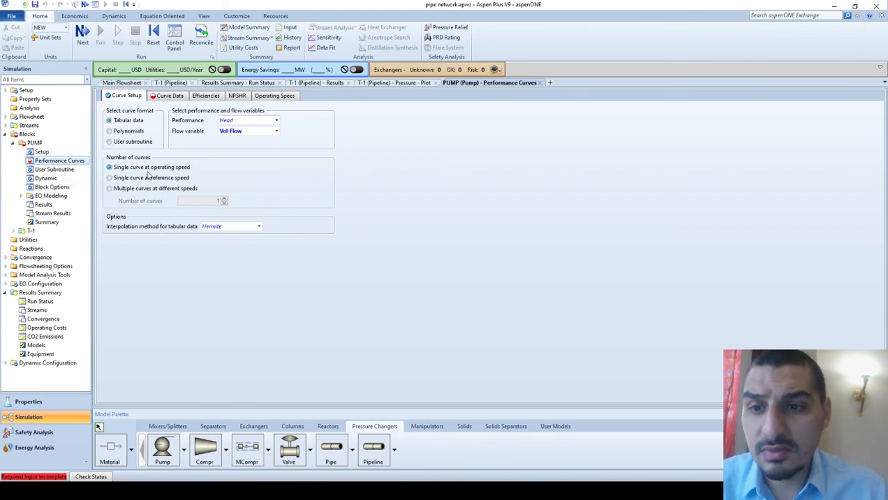
Set the head unit of the pump's curve data to meter.
{"action": "left_click", "coordinate": [171, 95]}
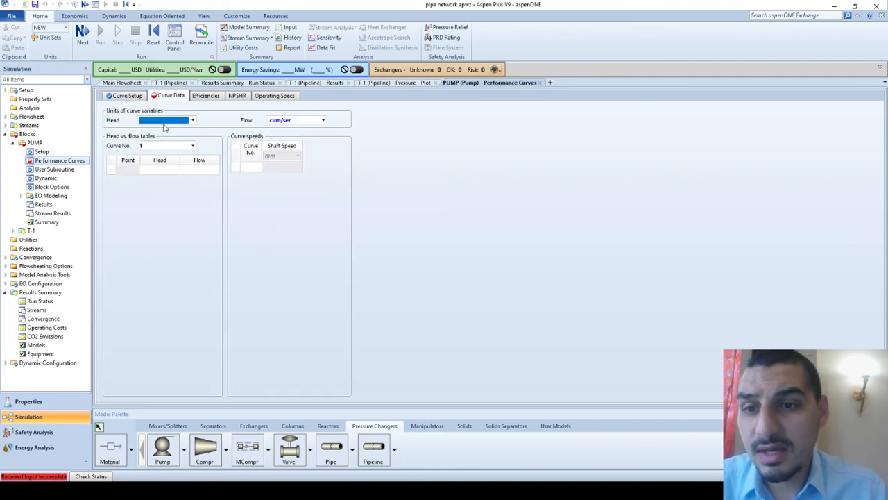
{"action": "left_click", "coordinate": [165, 170]}
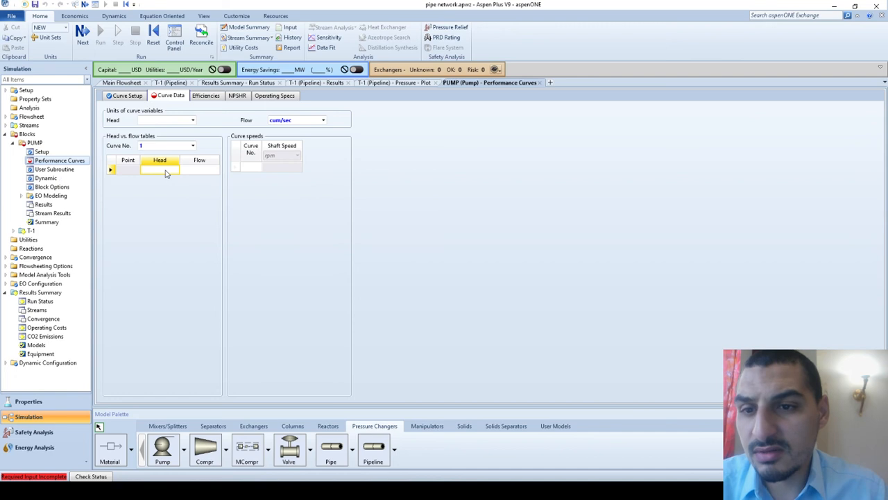
{"action": "left_click", "coordinate": [192, 120]}
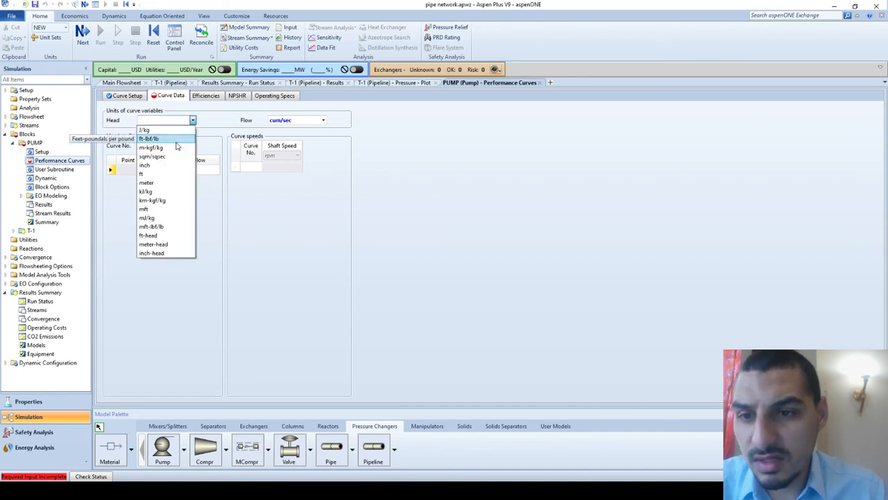
{"action": "left_click", "coordinate": [166, 183]}
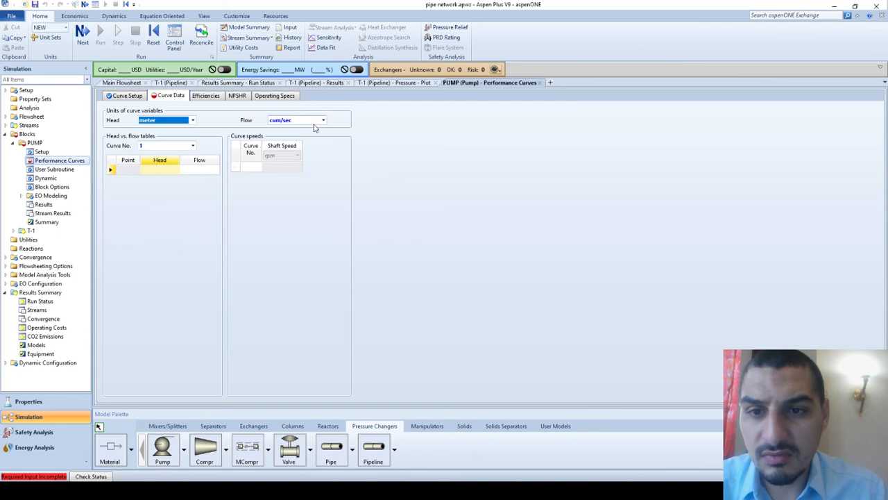
{"action": "left_click", "coordinate": [151, 171]}
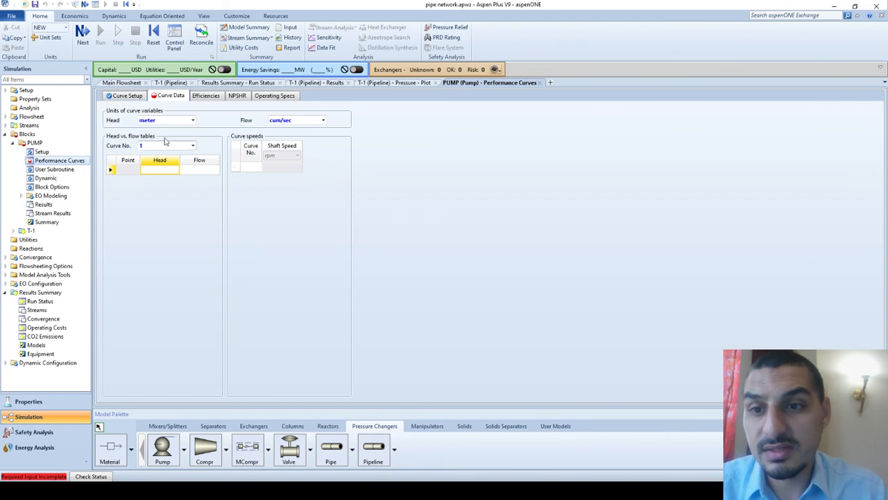
Change the pump's curve format to Polynomials and enter 63.22 as coefficient a of the head versus flow curve.
{"action": "left_click", "coordinate": [136, 97]}
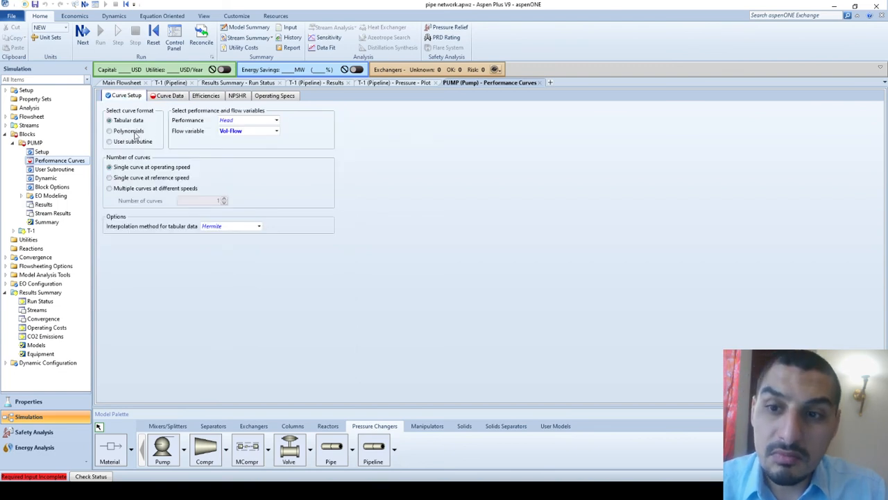
{"action": "left_click", "coordinate": [163, 96]}
{"action": "left_click", "coordinate": [182, 182]}
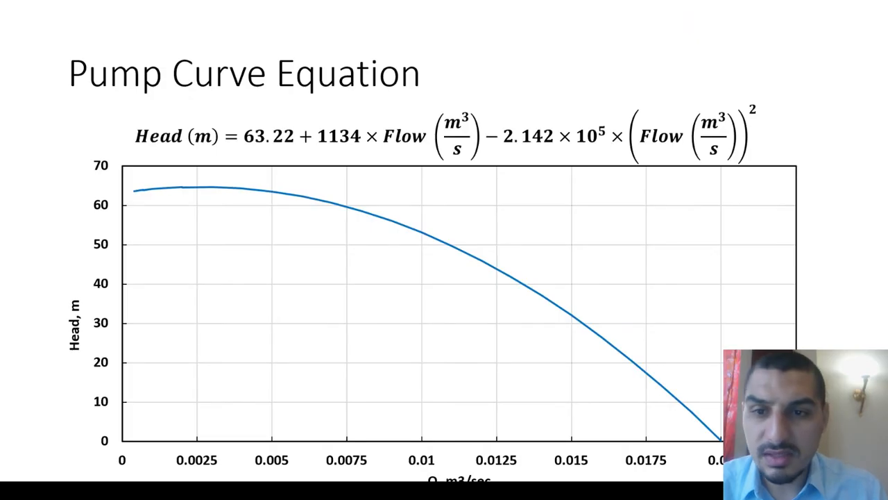
{"action": "key", "text": "alt+Tab"}
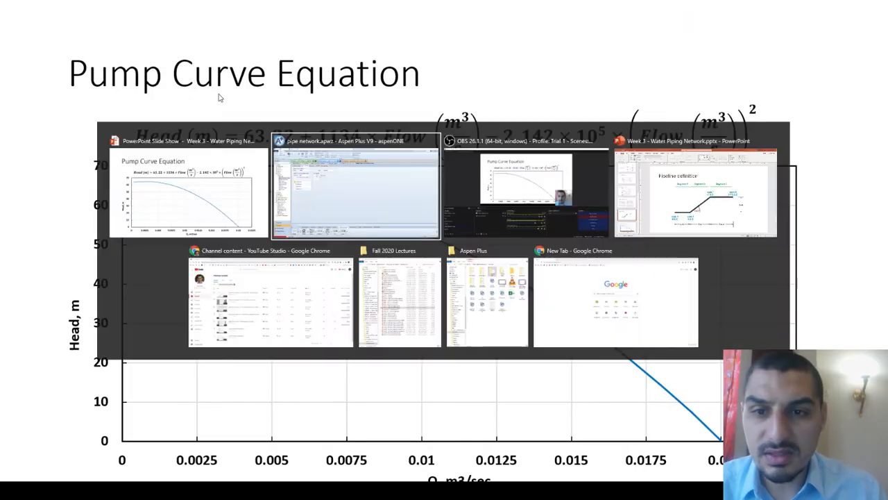
{"action": "type", "text": "63.22"}
{"action": "key", "text": "Return"}
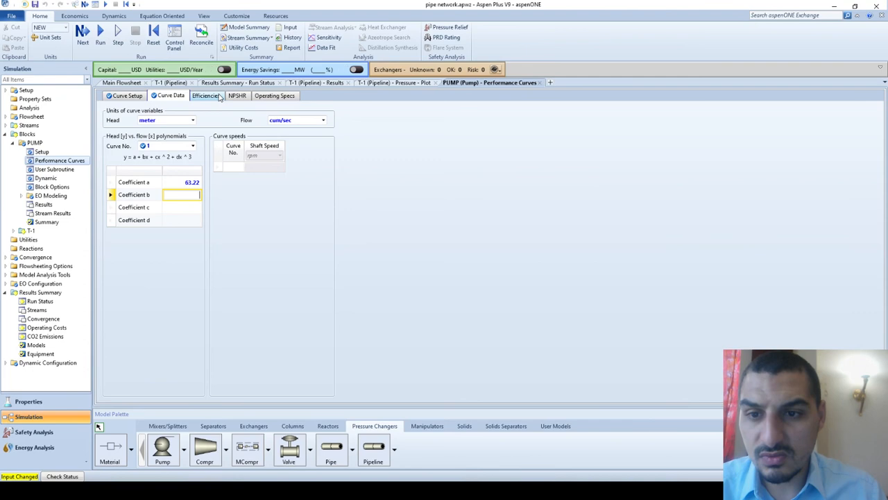
Enter 1134 as coefficient b of the head polynomial, consulting the pump curve equation in the presentation.
{"action": "key", "text": "alt+Tab"}
{"action": "key", "text": "alt+Tab"}
{"action": "type", "text": "1"}
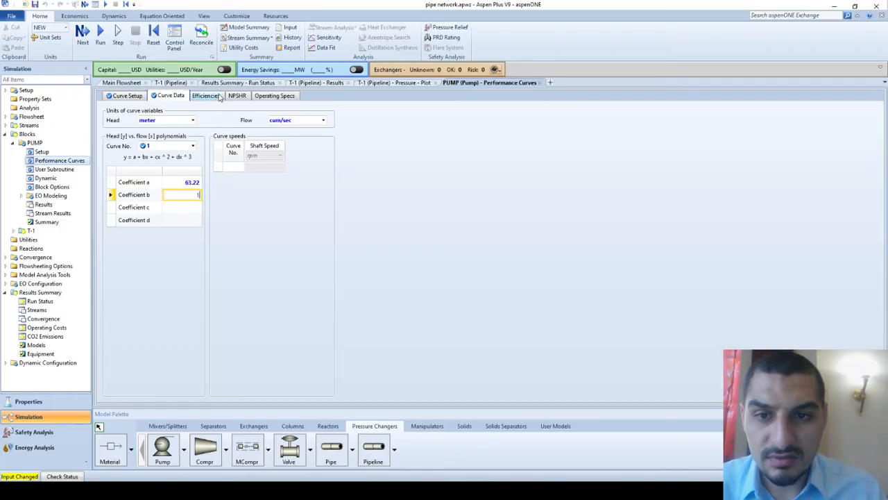
{"action": "key", "text": "Return"}
{"action": "key", "text": "alt+Tab"}
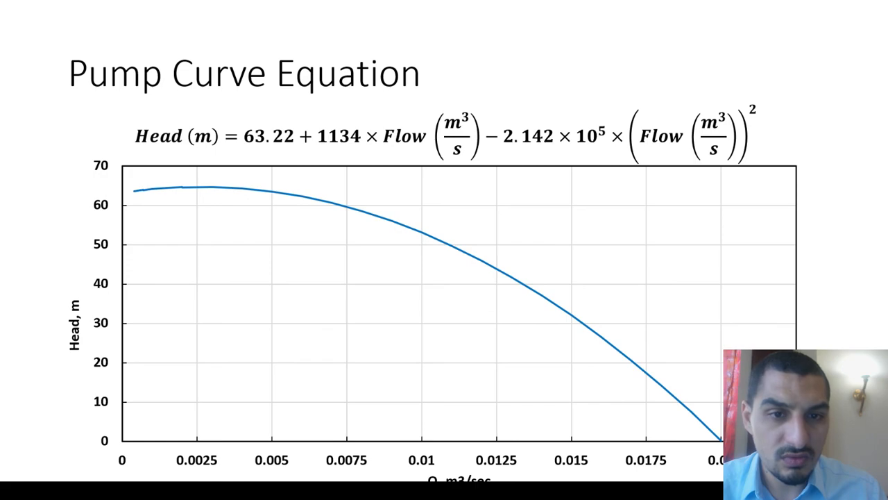
Enter -2.142e5 as coefficient c and 0 as coefficient d of the pump's head versus flow polynomial.
{"action": "key", "text": "alt+Tab"}
{"action": "type", "text": "-2.142e"}
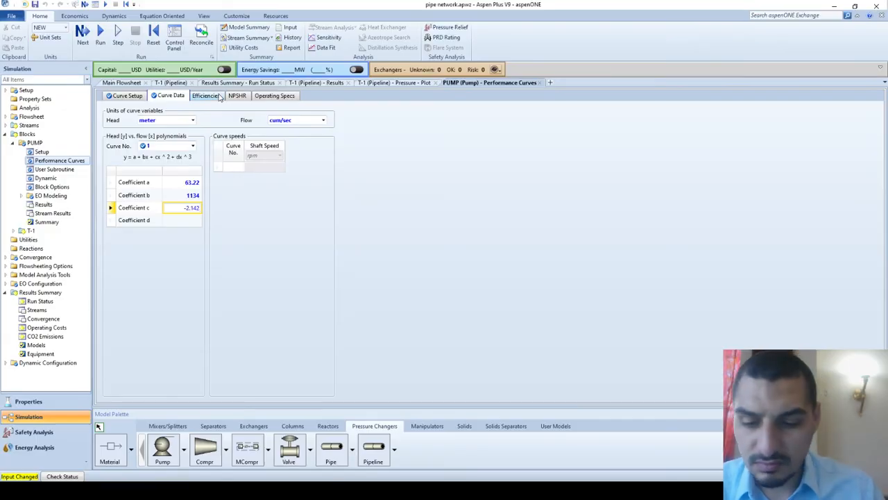
{"action": "type", "text": "5"}
{"action": "key", "text": "Return"}
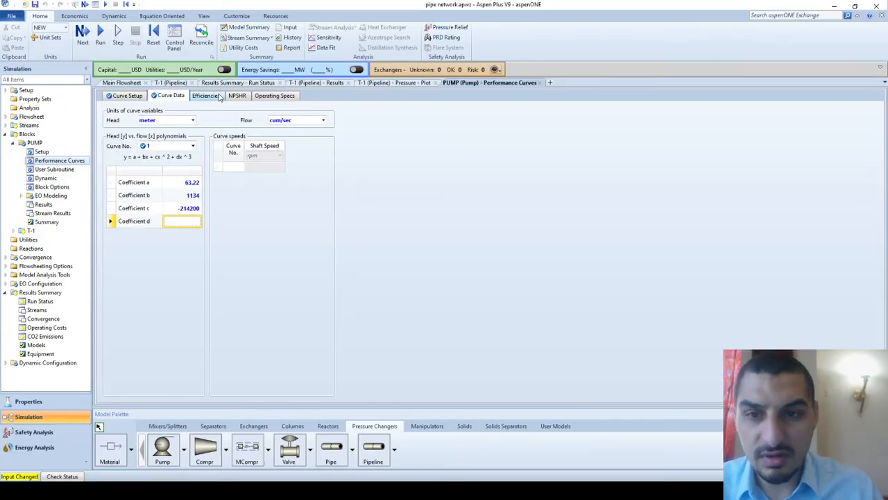
{"action": "type", "text": "0"}
{"action": "key", "text": "Return"}
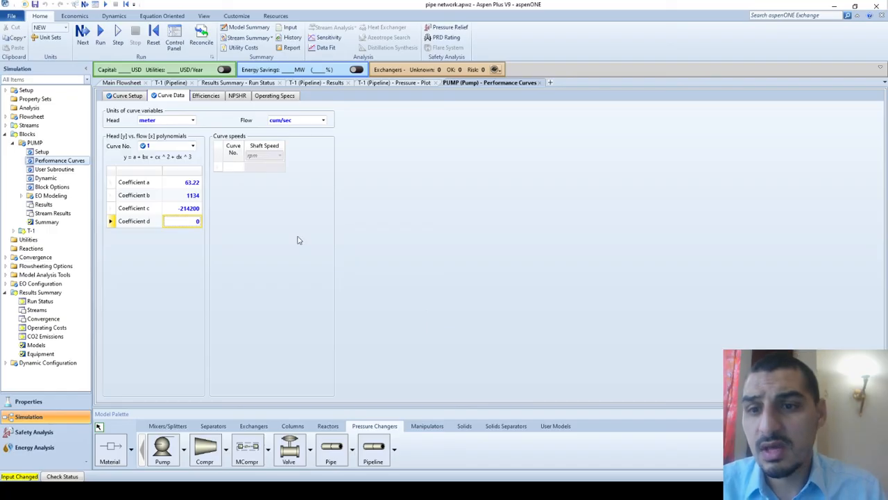
{"action": "left_click", "coordinate": [298, 238]}
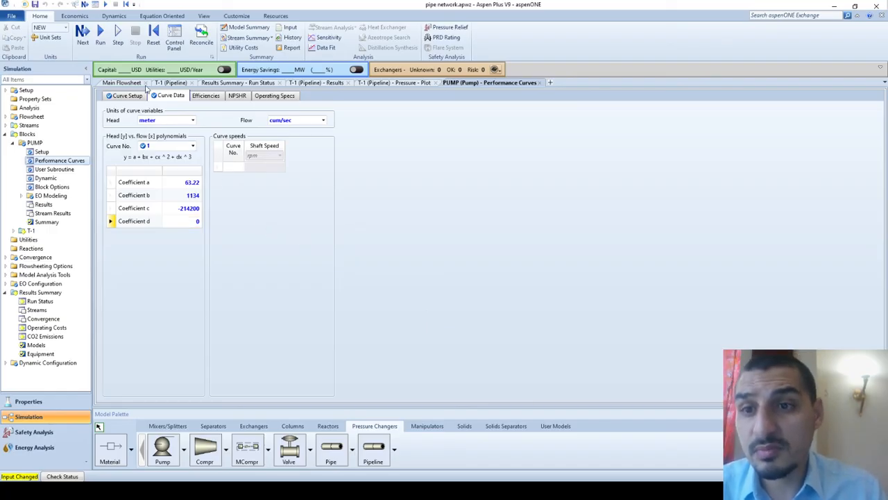
Open the results of stream 2 from the flowsheet and compare its volume flow with the pump curve in the presentation.
{"action": "left_click", "coordinate": [129, 83]}
{"action": "left_click", "coordinate": [296, 336]}
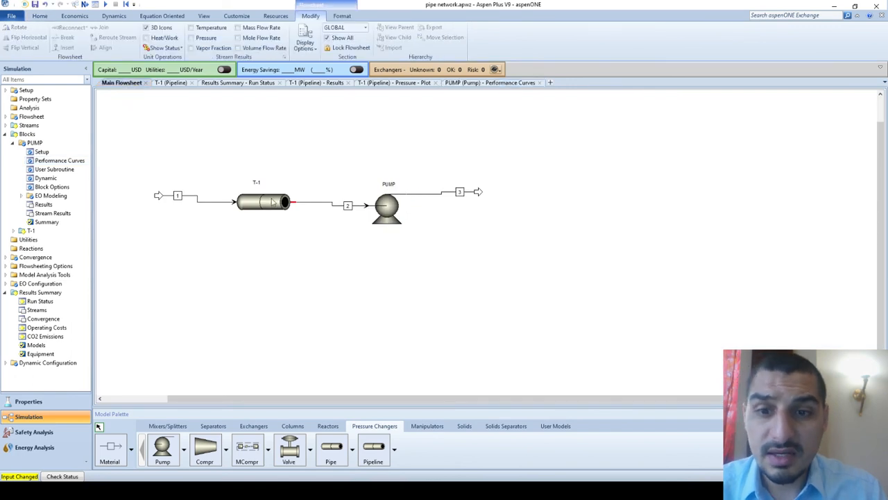
{"action": "left_click", "coordinate": [290, 206]}
{"action": "left_click", "coordinate": [321, 254]}
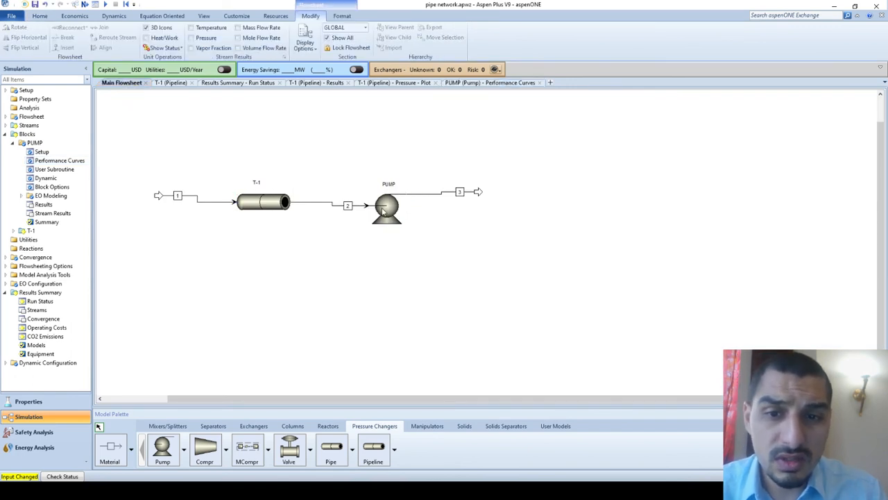
{"action": "left_click", "coordinate": [334, 205]}
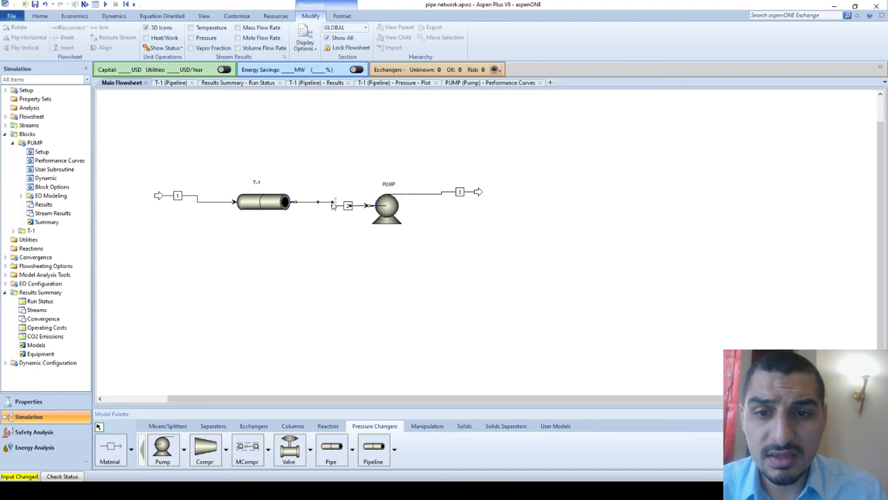
{"action": "right_click", "coordinate": [331, 204]}
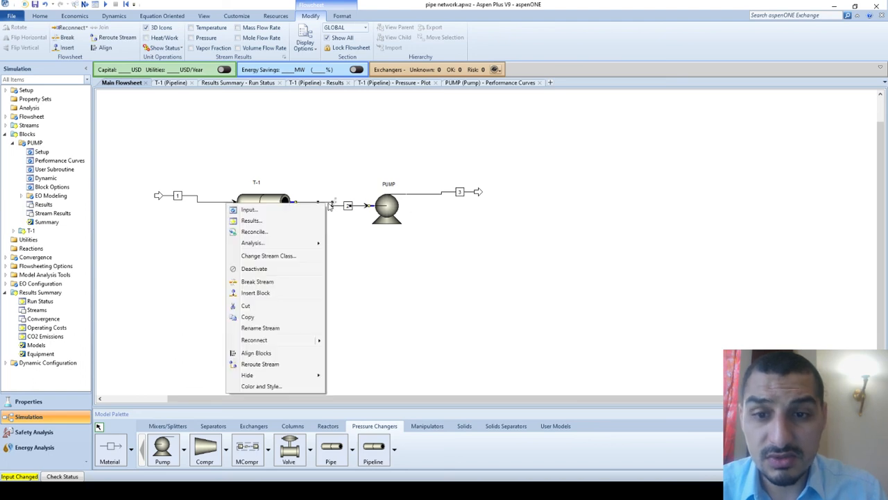
{"action": "left_click", "coordinate": [296, 220]}
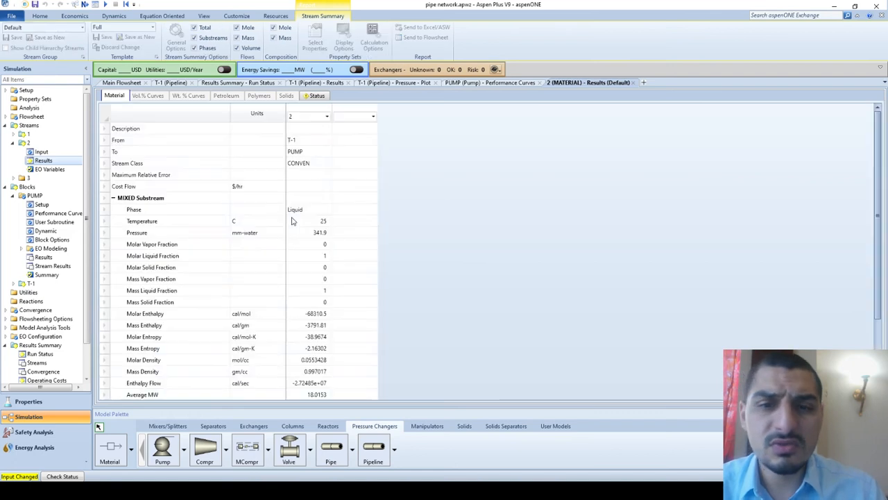
{"action": "scroll", "coordinate": [291, 221], "scroll_direction": "down", "scroll_amount": 3}
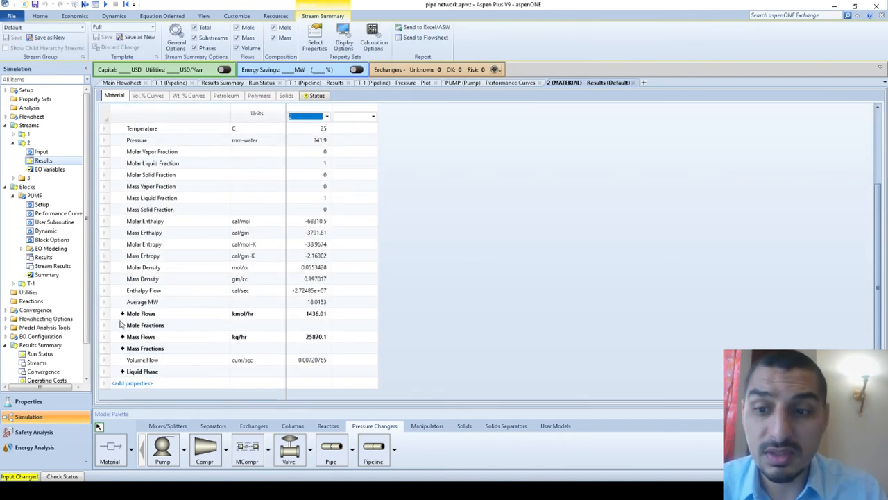
{"action": "left_click", "coordinate": [311, 365]}
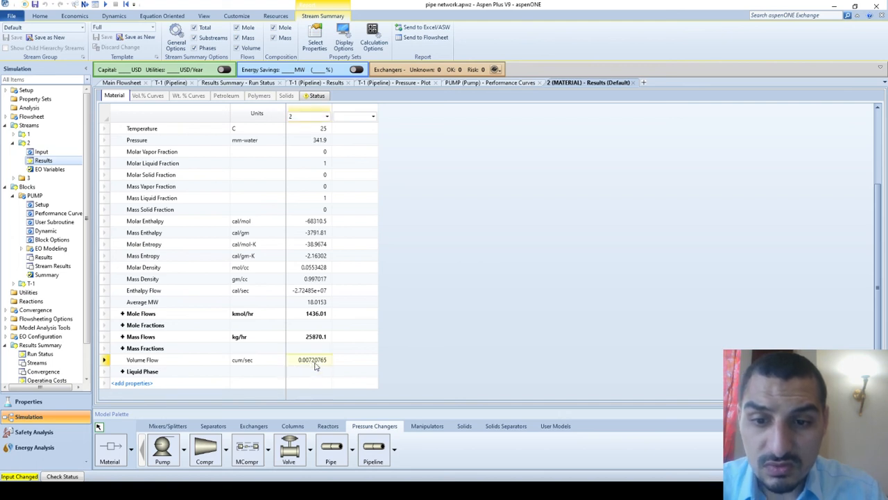
{"action": "key", "text": "alt+Tab"}
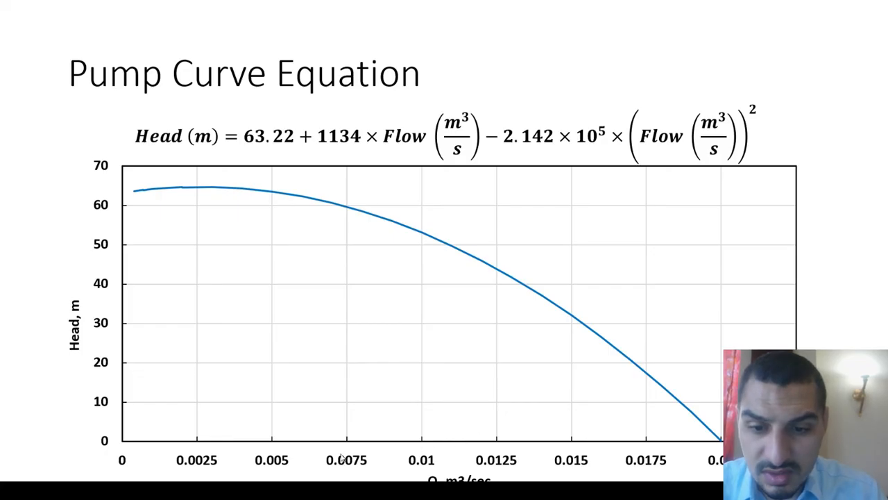
{"action": "key", "text": "alt+Tab"}
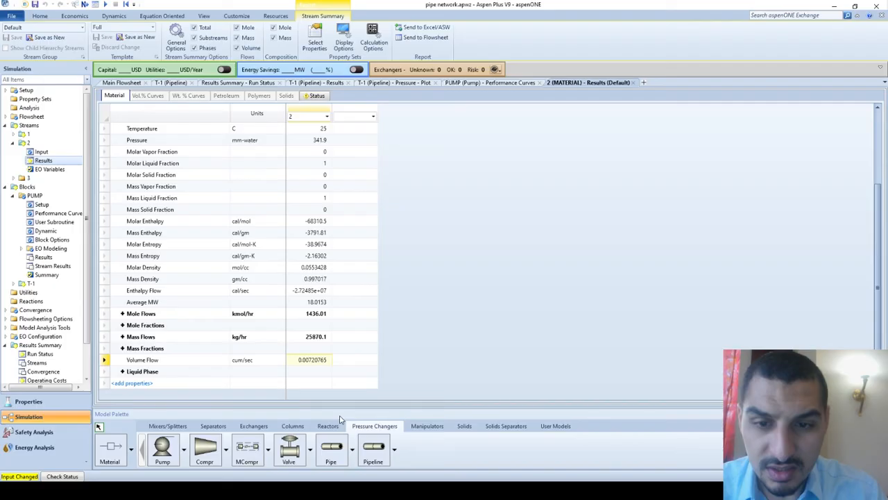
Look through the available pressure units in the stream 2 results, keeping mm-water.
{"action": "scroll", "coordinate": [293, 170], "scroll_direction": "up", "scroll_amount": 3}
{"action": "scroll", "coordinate": [292, 170], "scroll_direction": "up", "scroll_amount": 1}
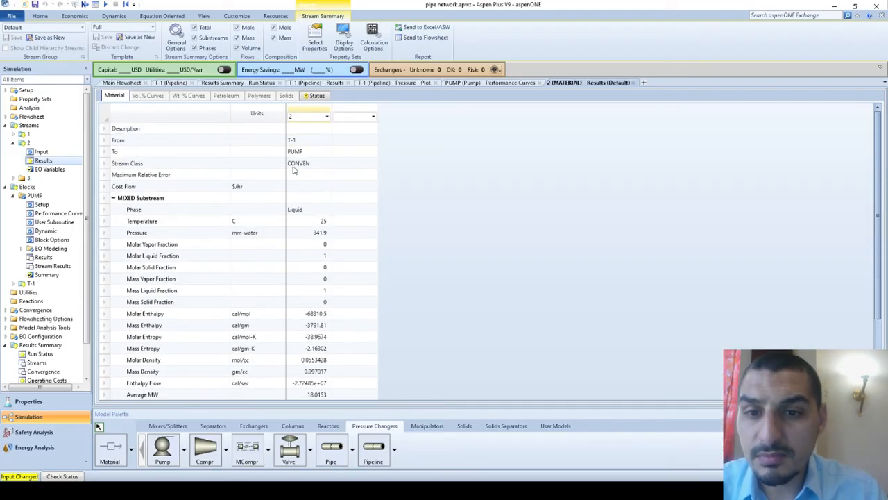
{"action": "left_click", "coordinate": [312, 239]}
{"action": "left_click", "coordinate": [269, 233]}
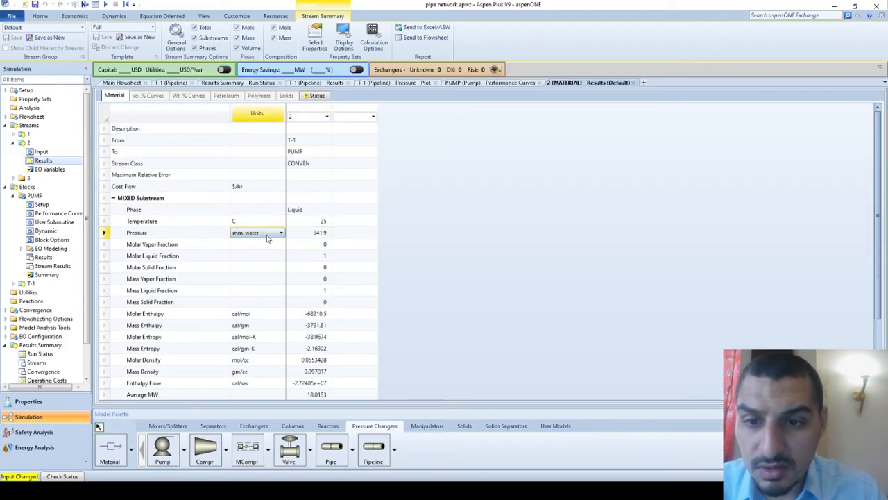
{"action": "left_click", "coordinate": [267, 234]}
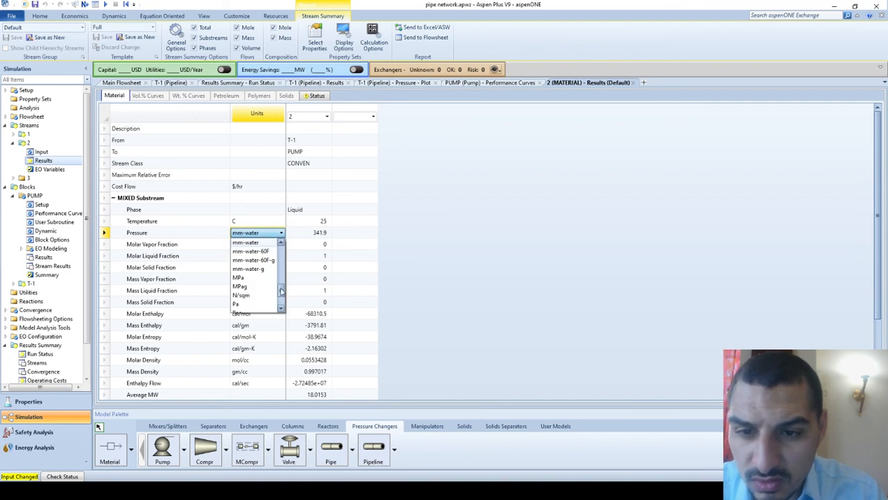
{"action": "scroll", "coordinate": [281, 287], "scroll_direction": "up", "scroll_amount": 1}
{"action": "scroll", "coordinate": [281, 286], "scroll_direction": "up", "scroll_amount": 1}
{"action": "scroll", "coordinate": [281, 283], "scroll_direction": "up", "scroll_amount": 4}
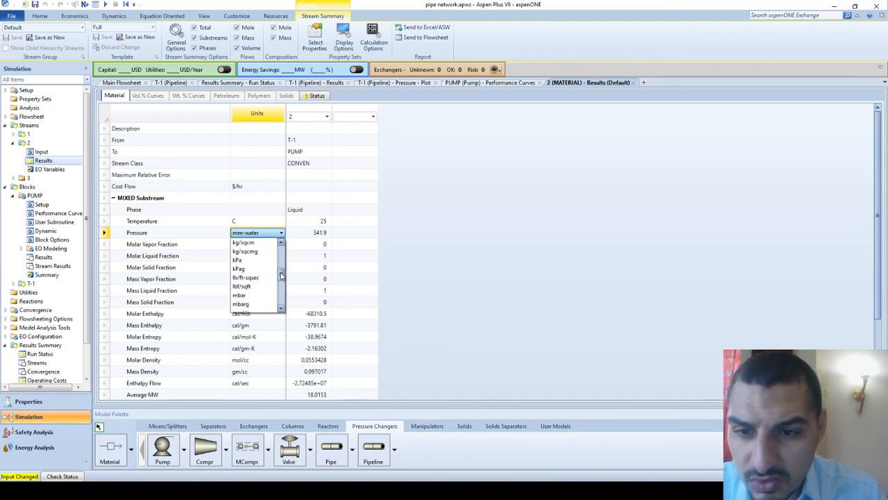
{"action": "scroll", "coordinate": [281, 259], "scroll_direction": "down", "scroll_amount": 1}
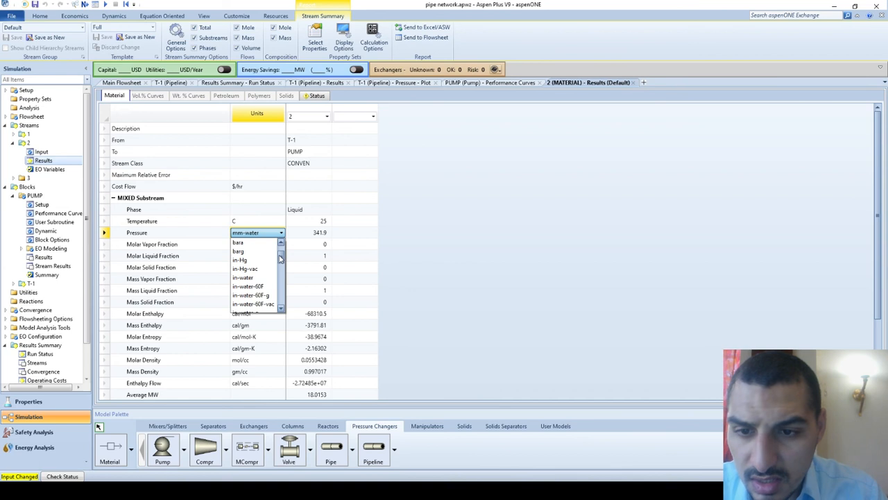
{"action": "scroll", "coordinate": [281, 258], "scroll_direction": "down", "scroll_amount": 3}
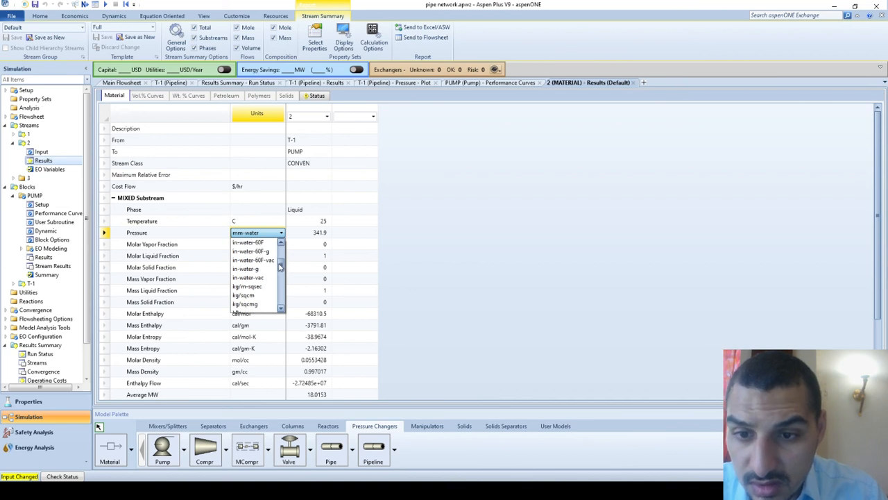
{"action": "left_click_drag", "start_coordinate": [281, 269], "coordinate": [289, 292]}
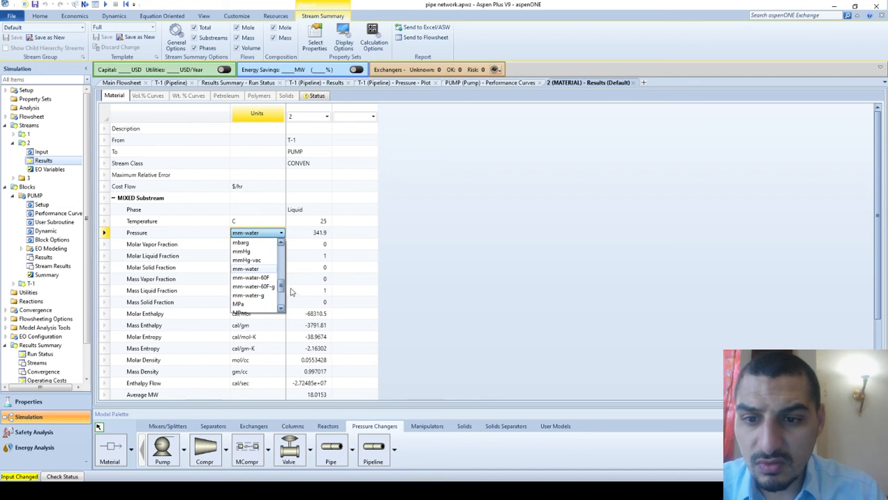
{"action": "scroll", "coordinate": [286, 289], "scroll_direction": "down", "scroll_amount": 3}
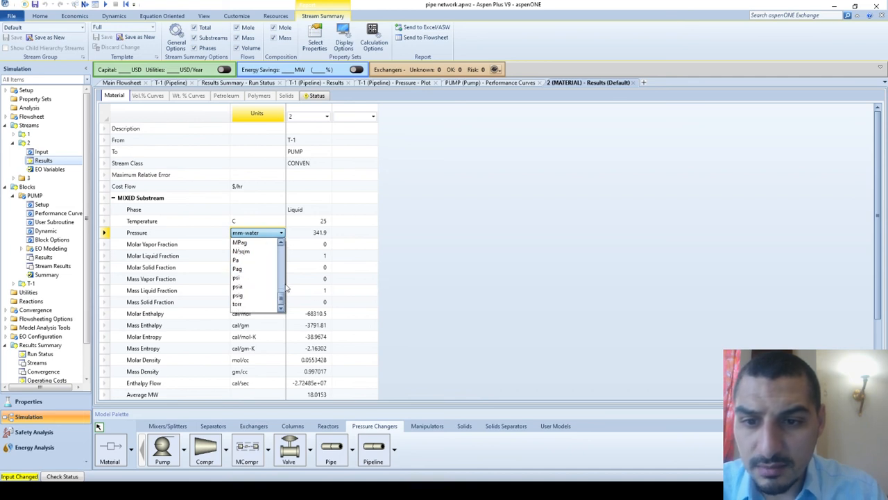
{"action": "left_click", "coordinate": [436, 287]}
Check stream 2's pressure against the pump curve equation in the presentation.
{"action": "left_click", "coordinate": [310, 240]}
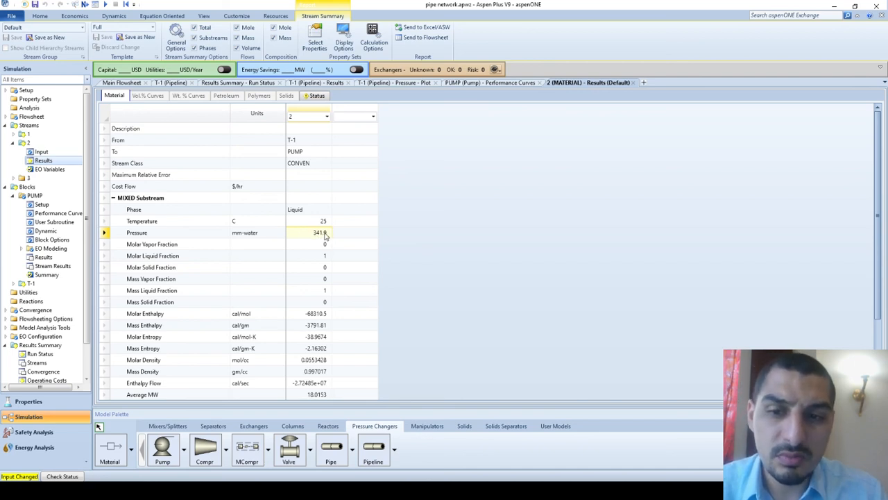
{"action": "key", "text": "alt+Tab"}
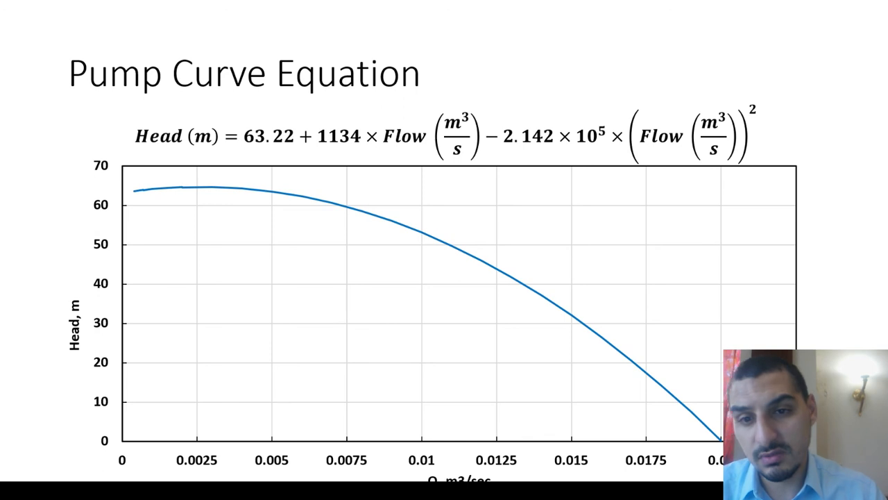
{"action": "key", "text": "alt+Tab"}
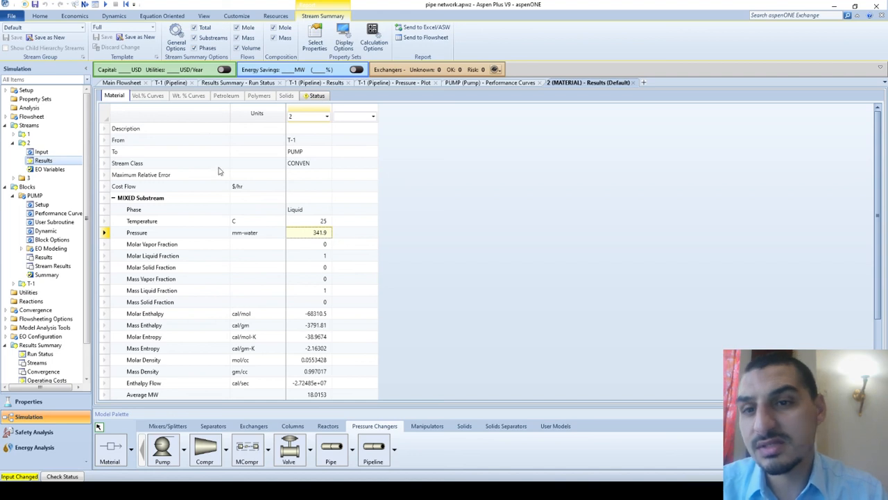
Run the simulation and compare the pump's inlet and outlet pressures in its stream results with the pump curve in the presentation.
{"action": "left_click", "coordinate": [123, 82]}
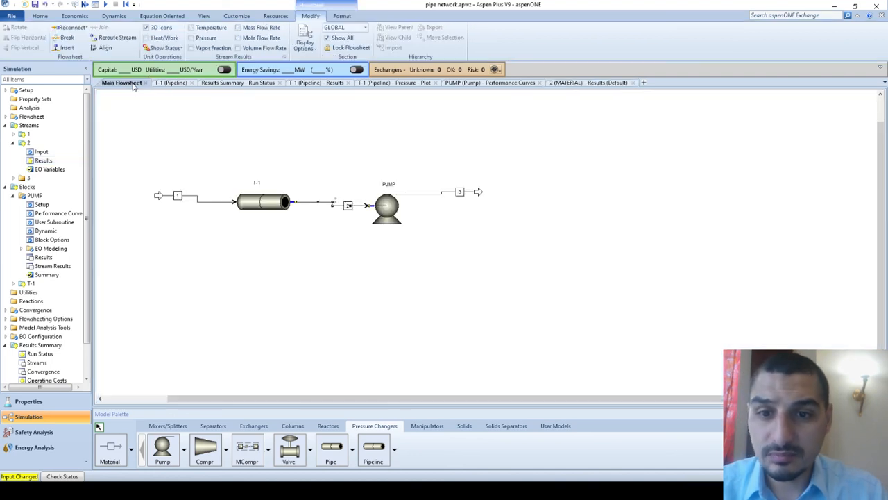
{"action": "left_click", "coordinate": [106, 4]}
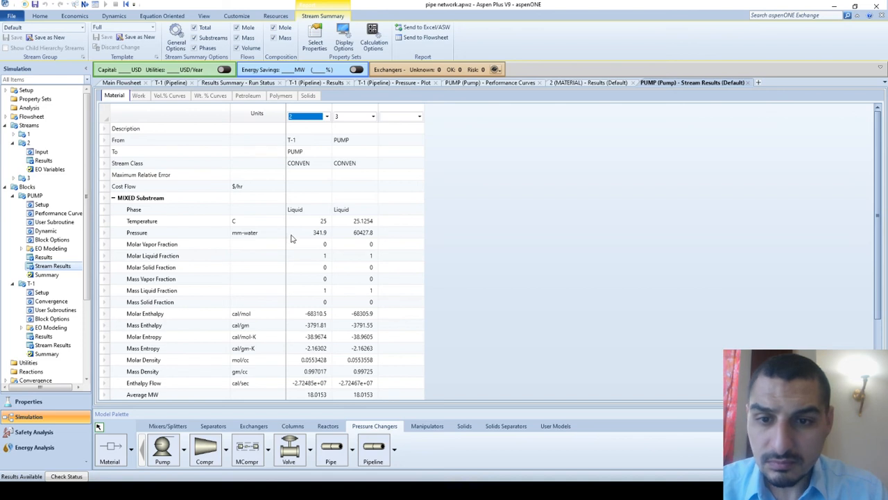
{"action": "left_click", "coordinate": [309, 236]}
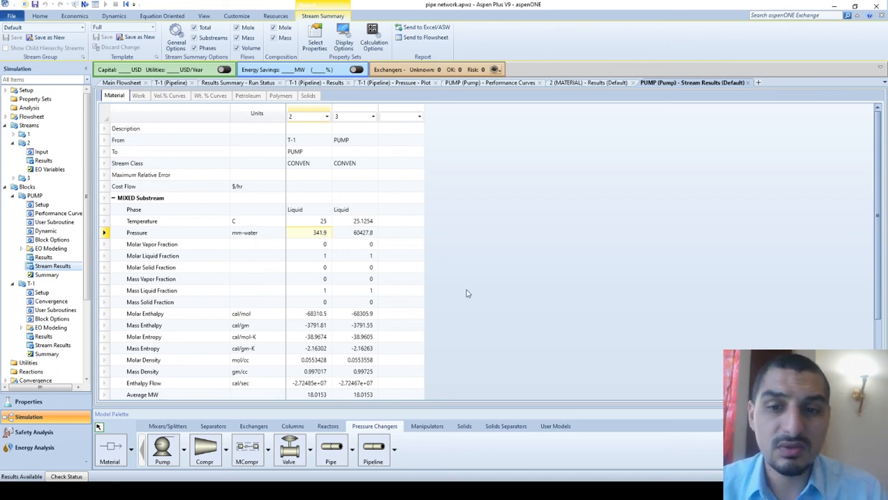
{"action": "key", "text": "alt+Tab"}
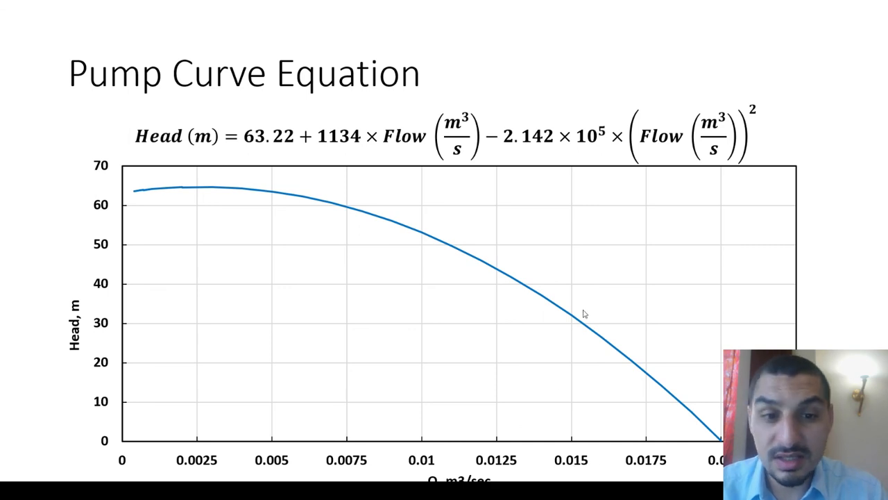
{"action": "key", "text": "alt+Tab"}
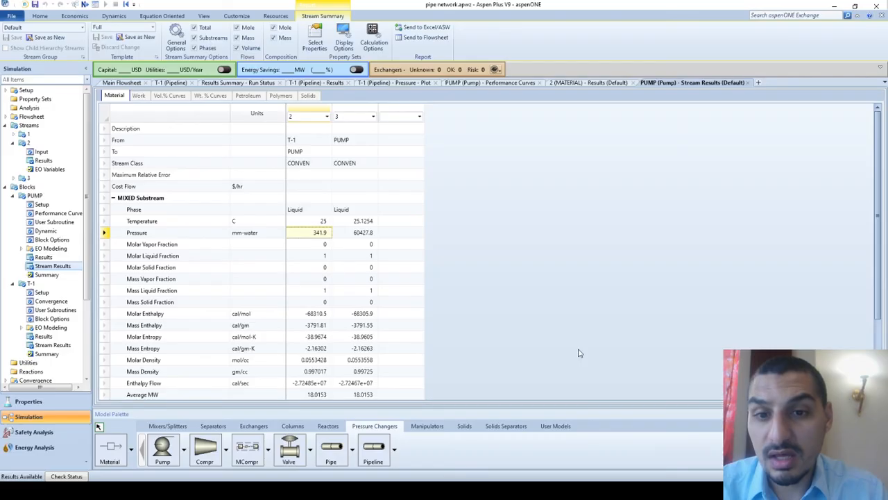
Set the total flow rate of feed stream 1 to 0.015 cum/sec and rerun the simulation, displaying the run-status results form.
{"action": "left_click", "coordinate": [122, 83]}
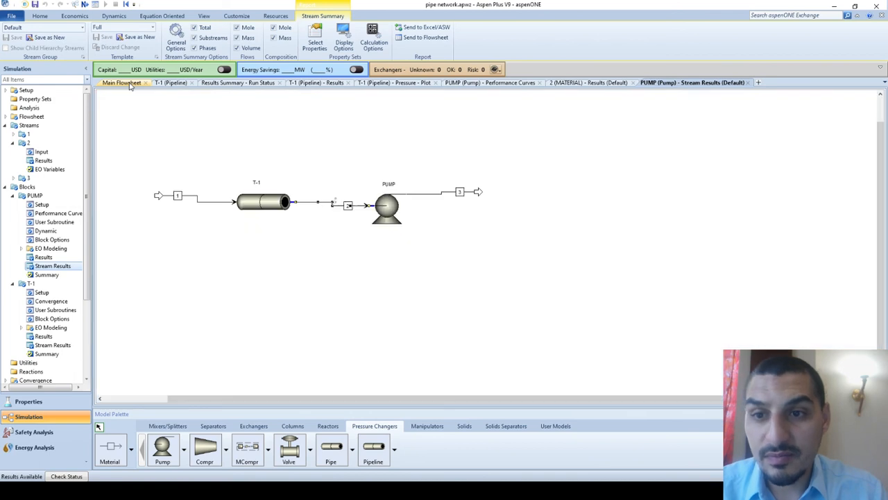
{"action": "double_click", "coordinate": [195, 199]}
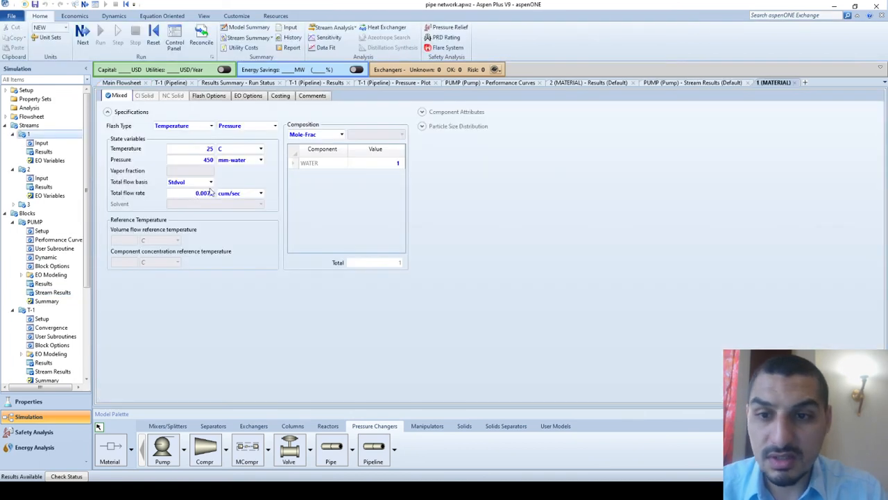
{"action": "left_click", "coordinate": [193, 195]}
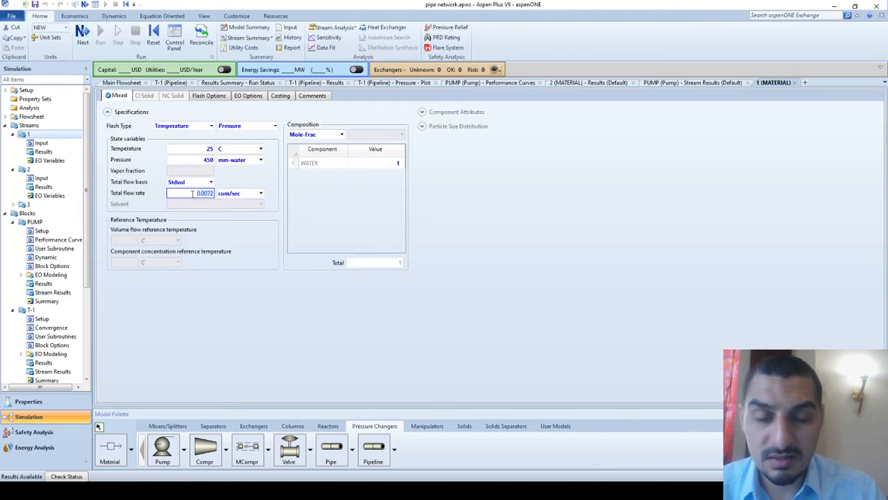
{"action": "type", "text": ".015"}
{"action": "key", "text": "Return"}
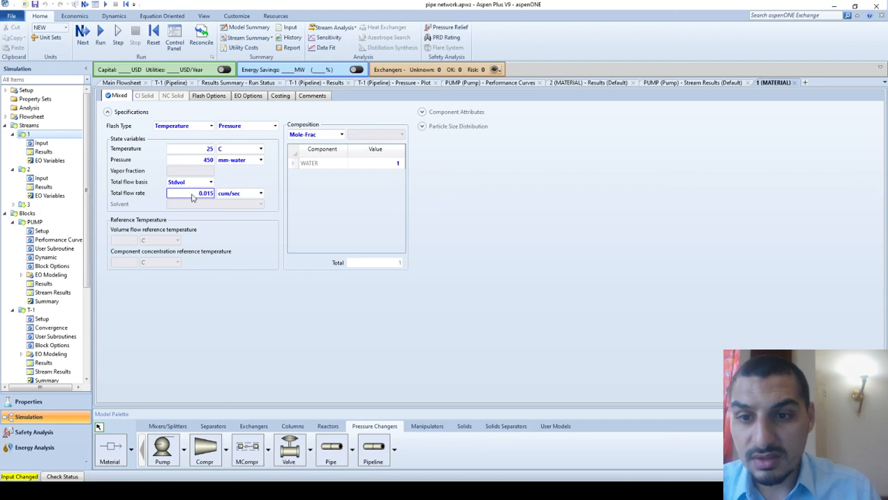
{"action": "left_click", "coordinate": [108, 31]}
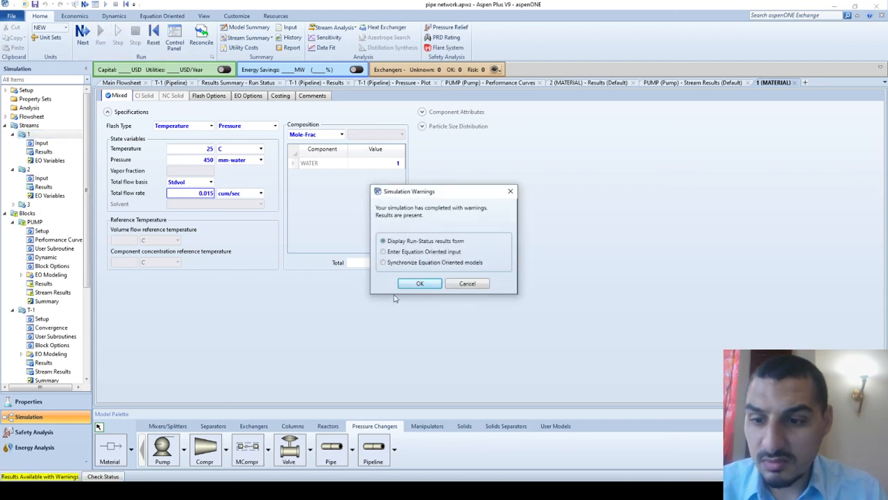
{"action": "left_click", "coordinate": [419, 284]}
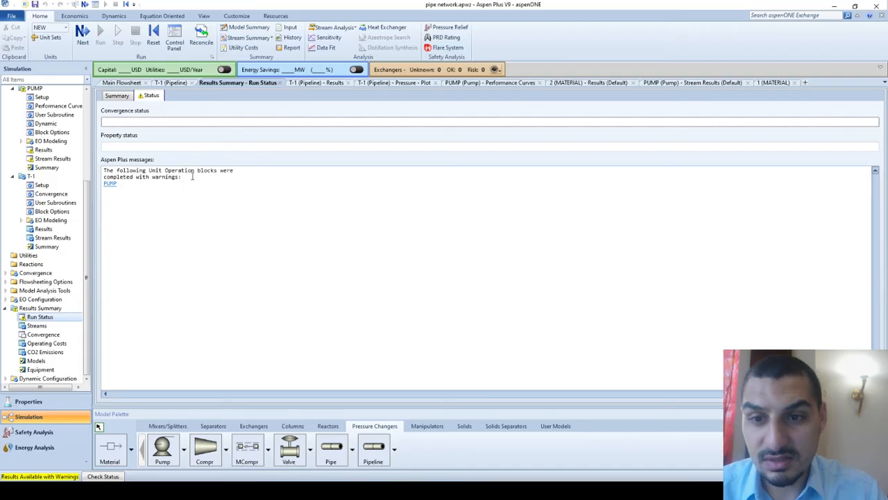
Open the pump's warning message from the run status and check streams 2 and 3's pressures in the pump's stream results.
{"action": "left_click", "coordinate": [111, 184]}
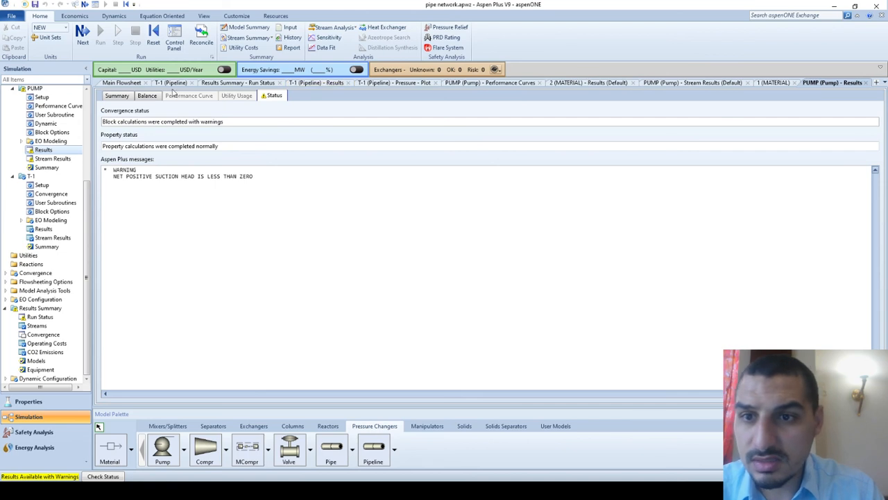
{"action": "left_click", "coordinate": [122, 82]}
{"action": "left_click", "coordinate": [385, 208]}
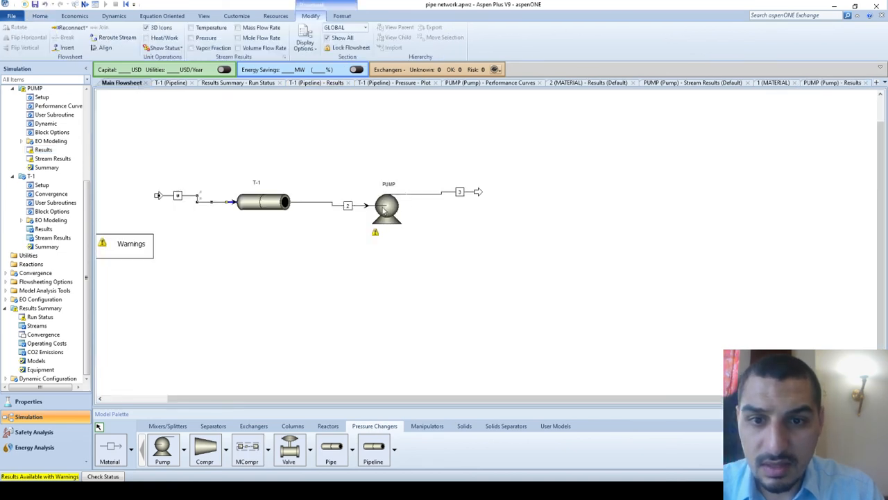
{"action": "right_click", "coordinate": [384, 210]}
{"action": "left_click", "coordinate": [352, 237]}
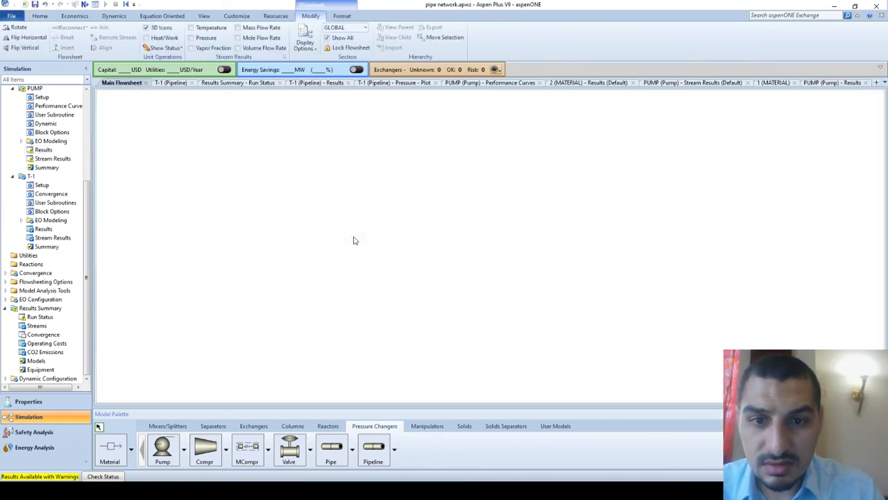
{"action": "scroll", "coordinate": [345, 335], "scroll_direction": "down", "scroll_amount": 3}
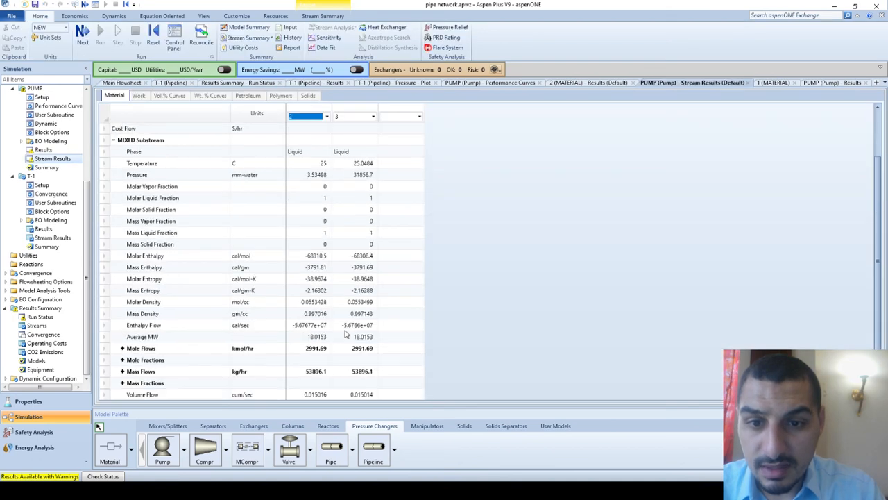
{"action": "scroll", "coordinate": [275, 231], "scroll_direction": "up", "scroll_amount": 3}
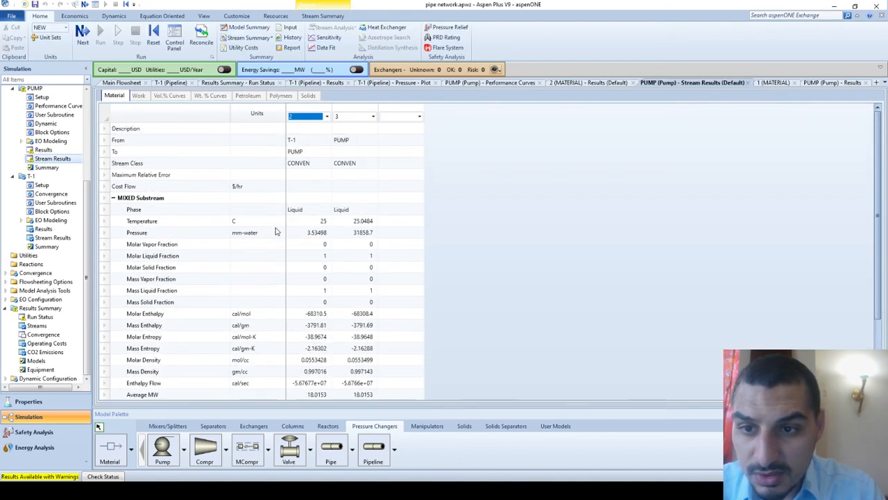
{"action": "left_click", "coordinate": [363, 233]}
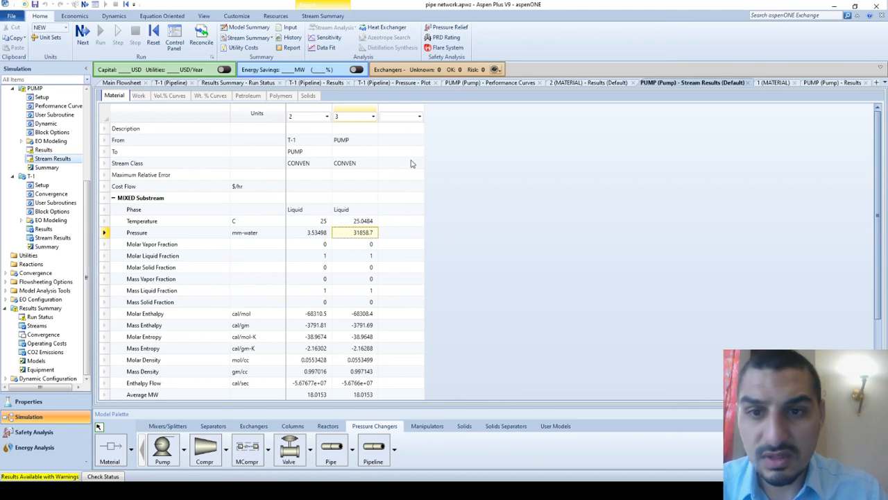
Examine the net positive suction head warning in the pump's results status.
{"action": "left_click", "coordinate": [821, 84]}
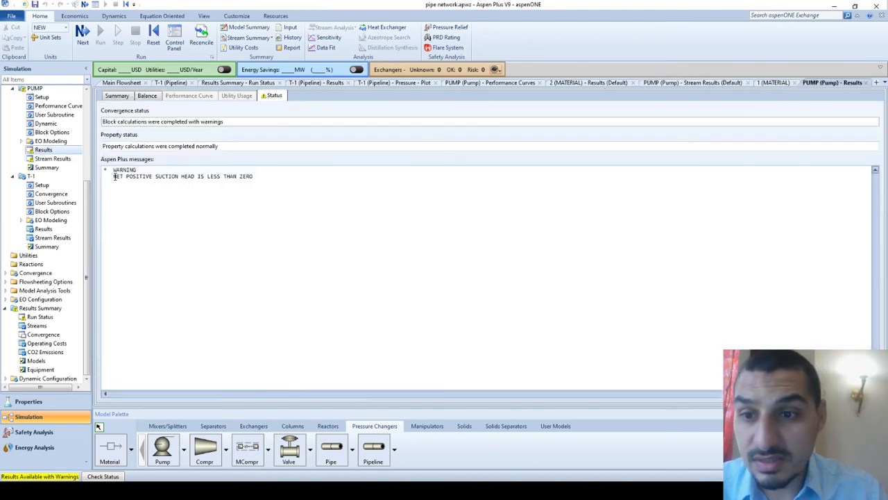
{"action": "left_click_drag", "start_coordinate": [114, 176], "coordinate": [260, 176]}
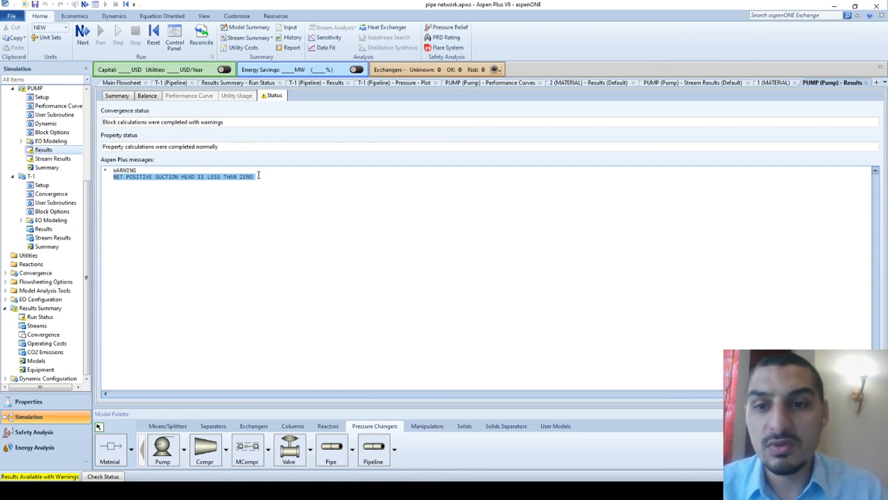
{"action": "left_click", "coordinate": [239, 202]}
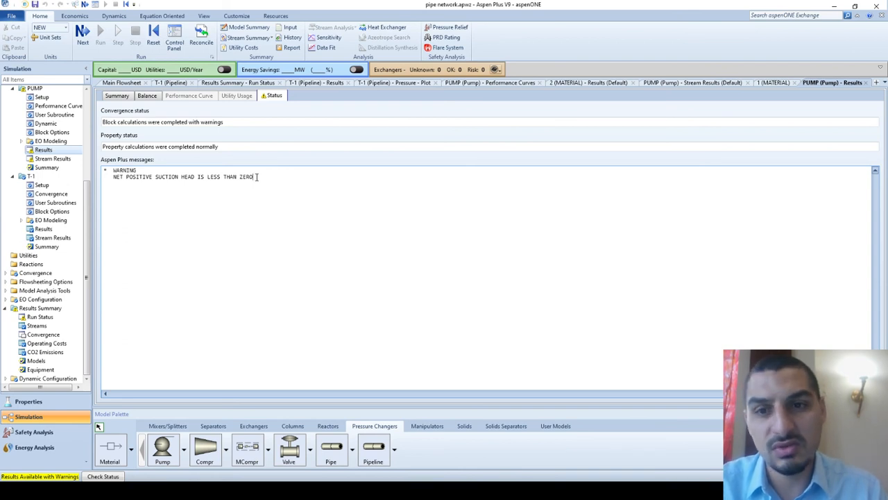
{"action": "left_click", "coordinate": [193, 178]}
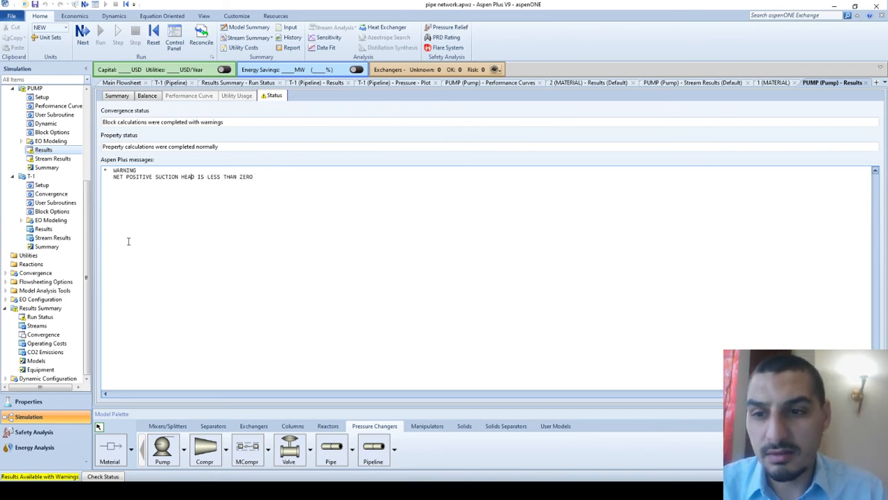
Open the PUMP block's setup specifications.
{"action": "scroll", "coordinate": [55, 179], "scroll_direction": "up", "scroll_amount": 5}
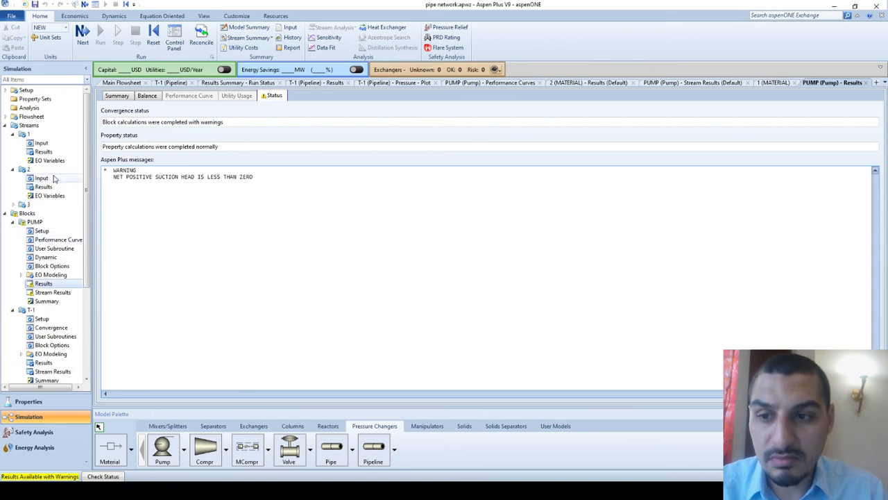
{"action": "left_click", "coordinate": [42, 230]}
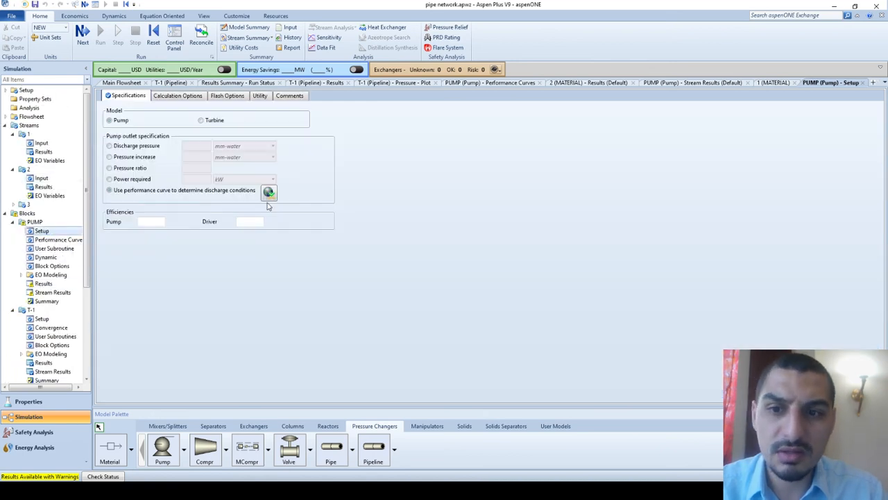